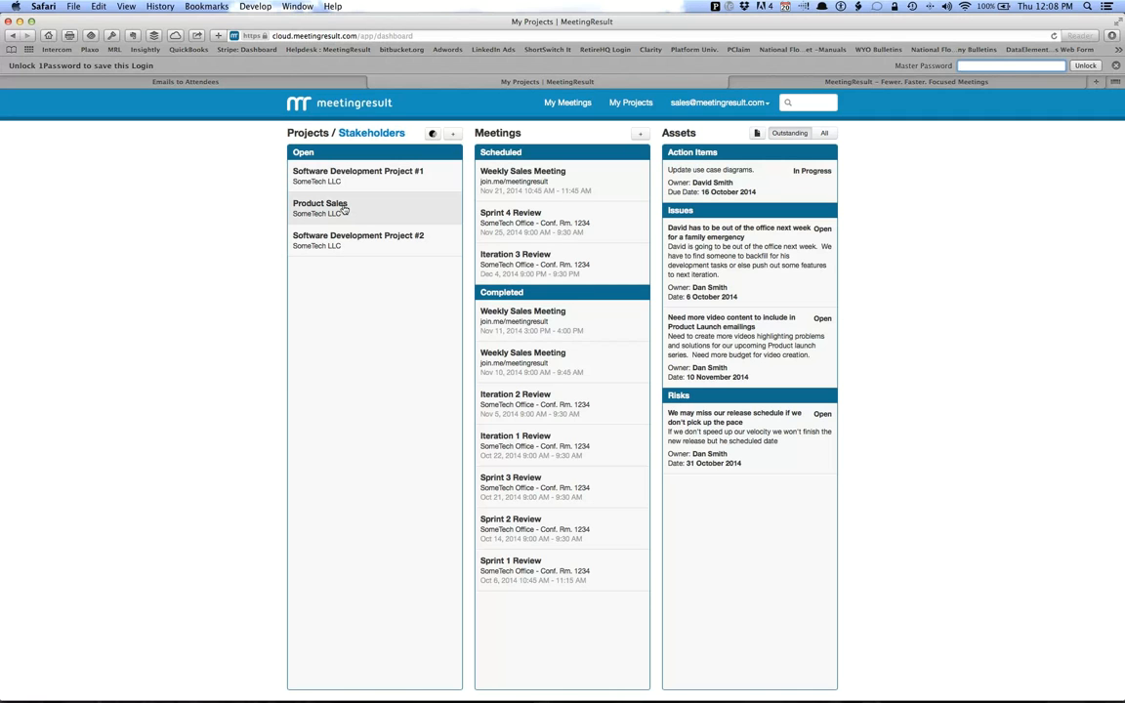
Open Software Development Project #1, look through its assets and view the "Update use case diagrams" action item, returning to the project.
{"action": "left_click", "coordinate": [401, 180]}
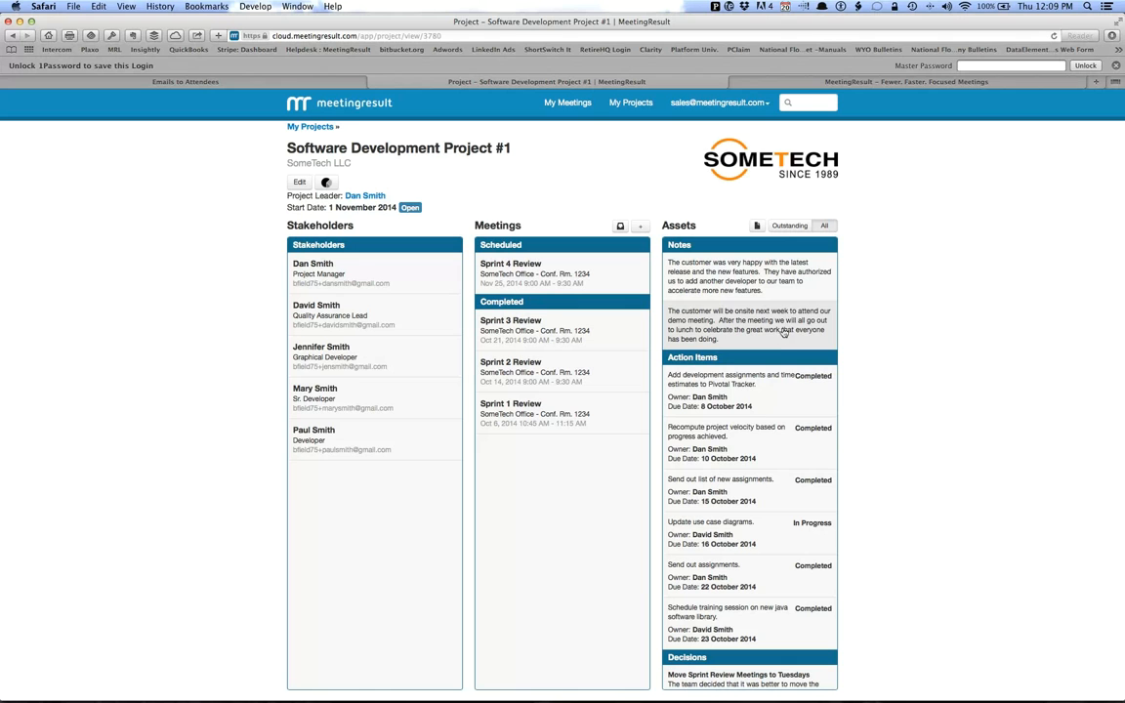
{"action": "scroll", "coordinate": [807, 472], "scroll_direction": "down", "scroll_amount": 1}
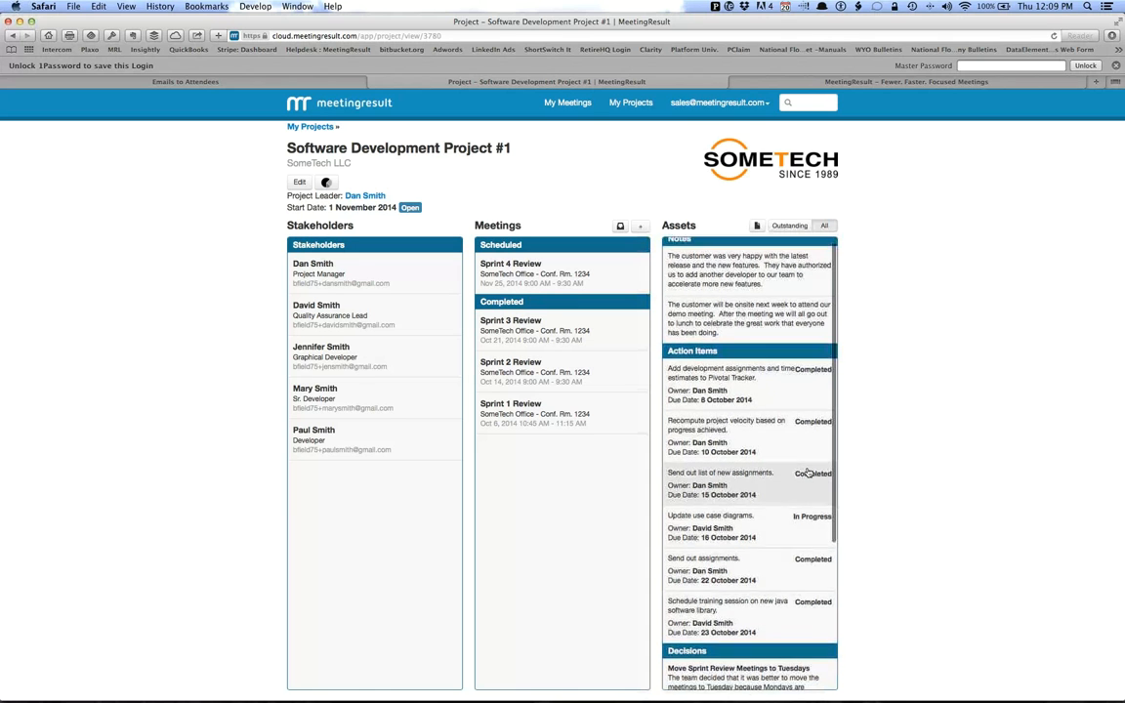
{"action": "scroll", "coordinate": [807, 473], "scroll_direction": "down", "scroll_amount": 3}
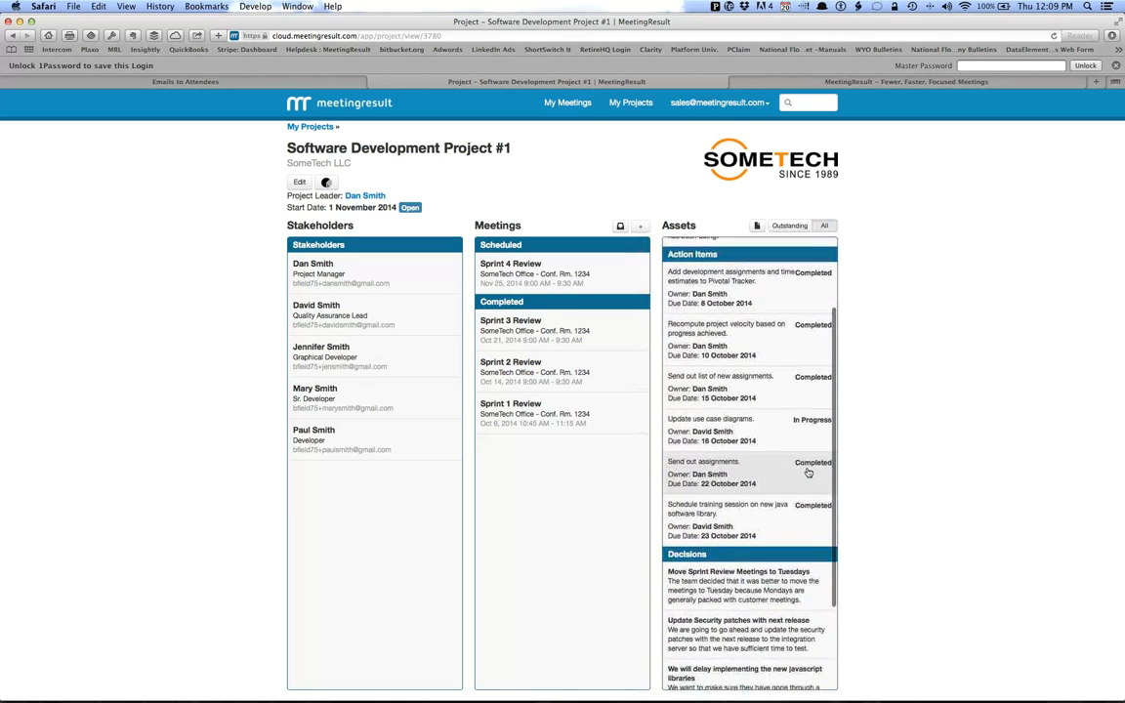
{"action": "scroll", "coordinate": [806, 473], "scroll_direction": "up", "scroll_amount": 3}
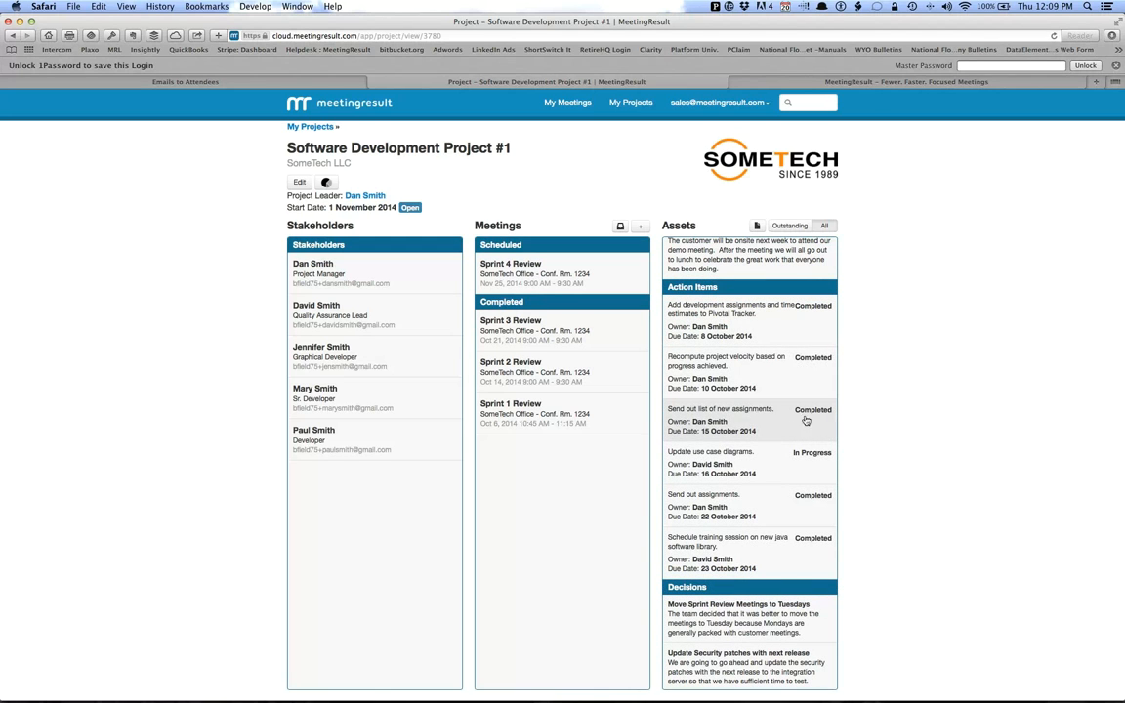
{"action": "left_click", "coordinate": [730, 478]}
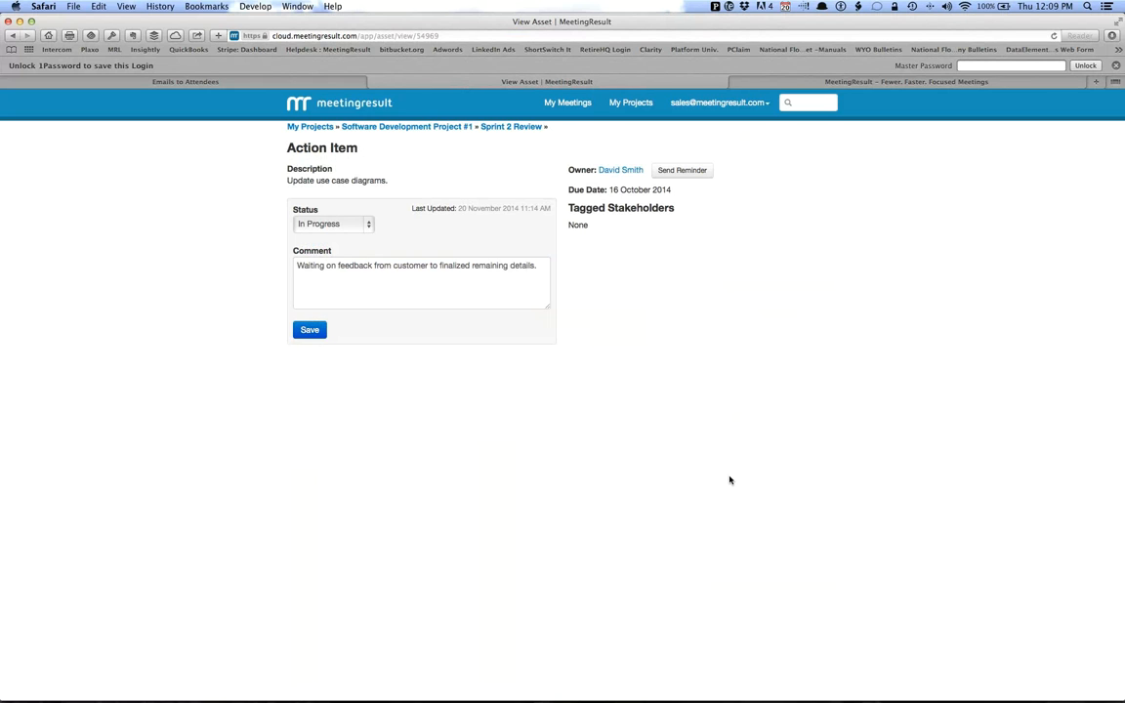
{"action": "left_click", "coordinate": [410, 126]}
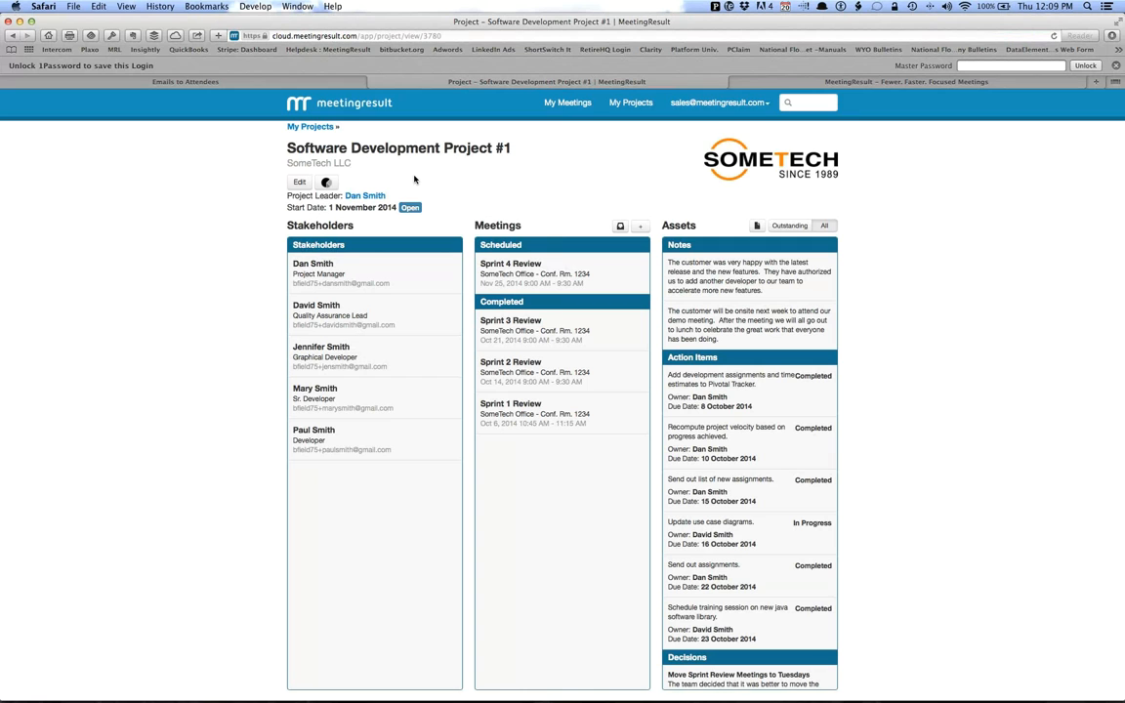
View the project's statistics, including the asset overview and the meeting overview.
{"action": "left_click", "coordinate": [327, 183]}
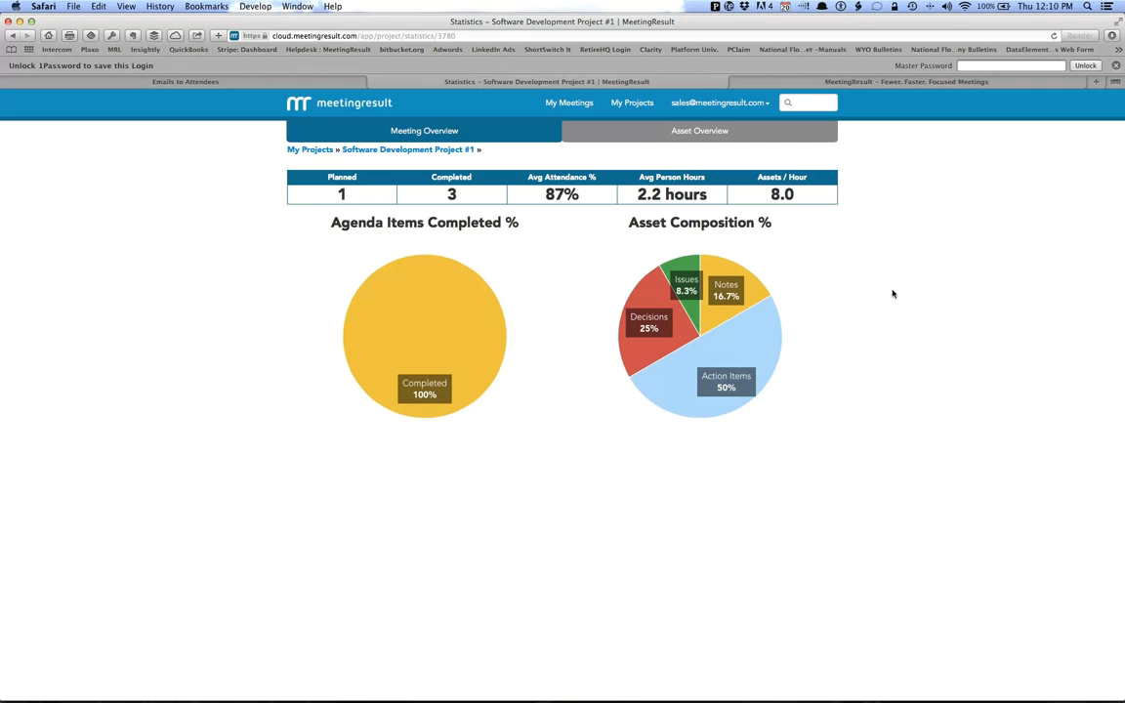
{"action": "left_click", "coordinate": [653, 141]}
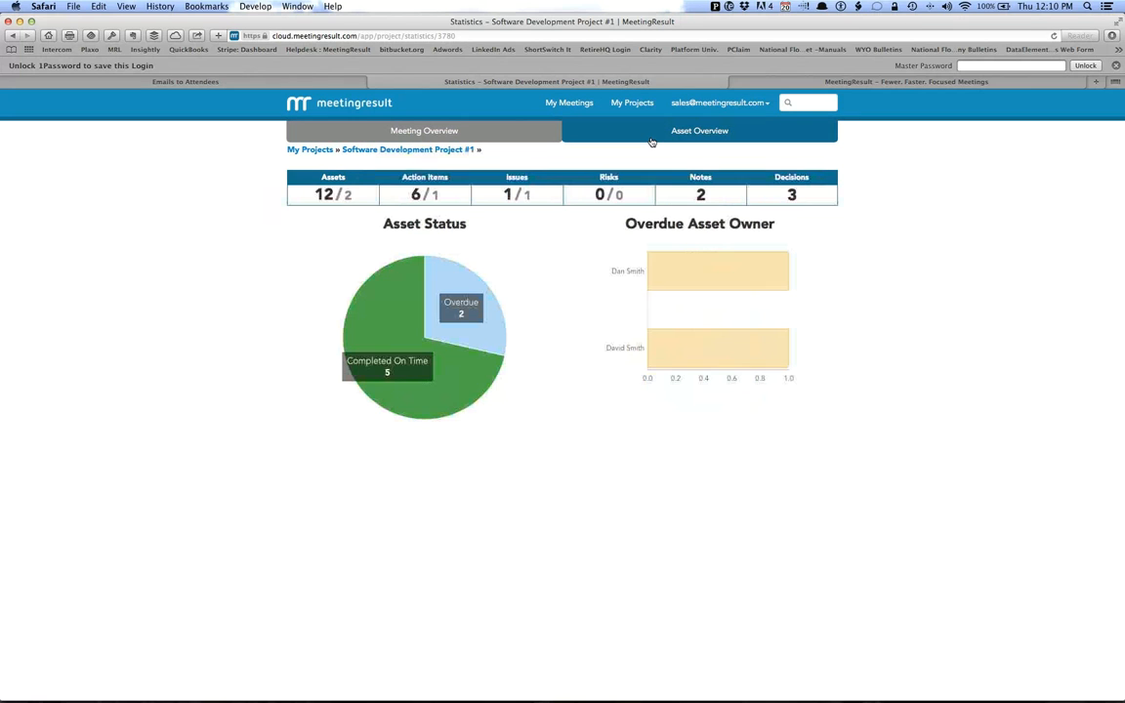
{"action": "double_click", "coordinate": [434, 194]}
{"action": "left_click", "coordinate": [455, 195]}
{"action": "left_click", "coordinate": [406, 137]}
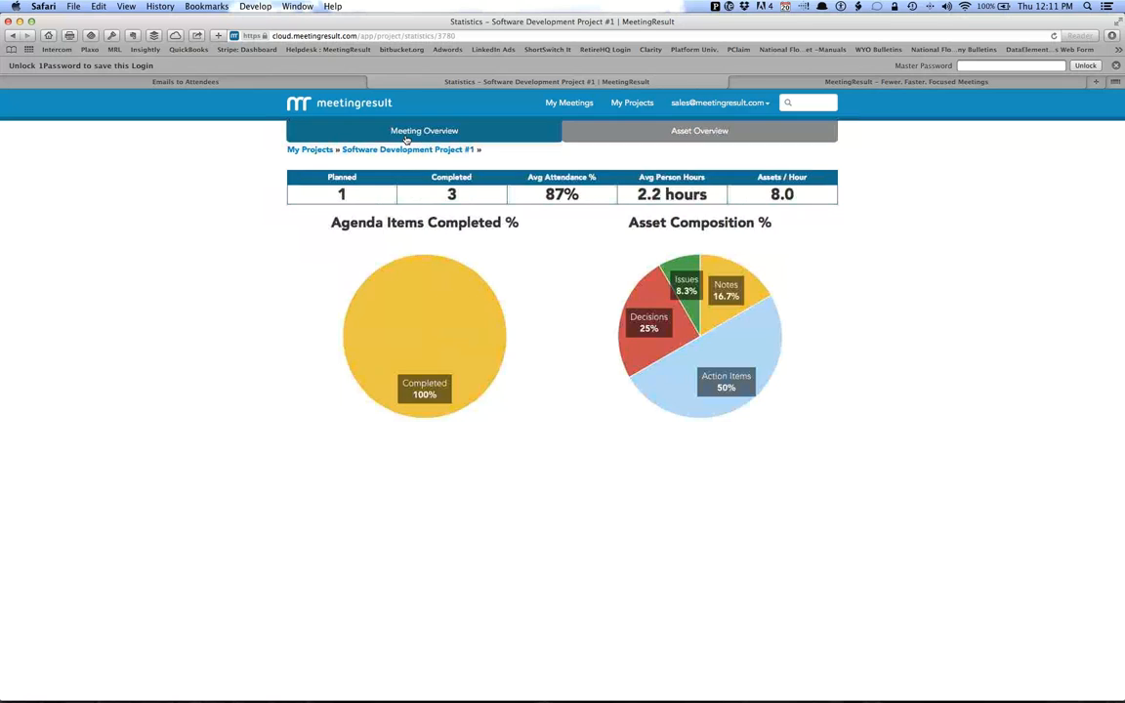
Send a reminder to the owner of the project's "Update use case diagrams" action item.
{"action": "left_click", "coordinate": [410, 149]}
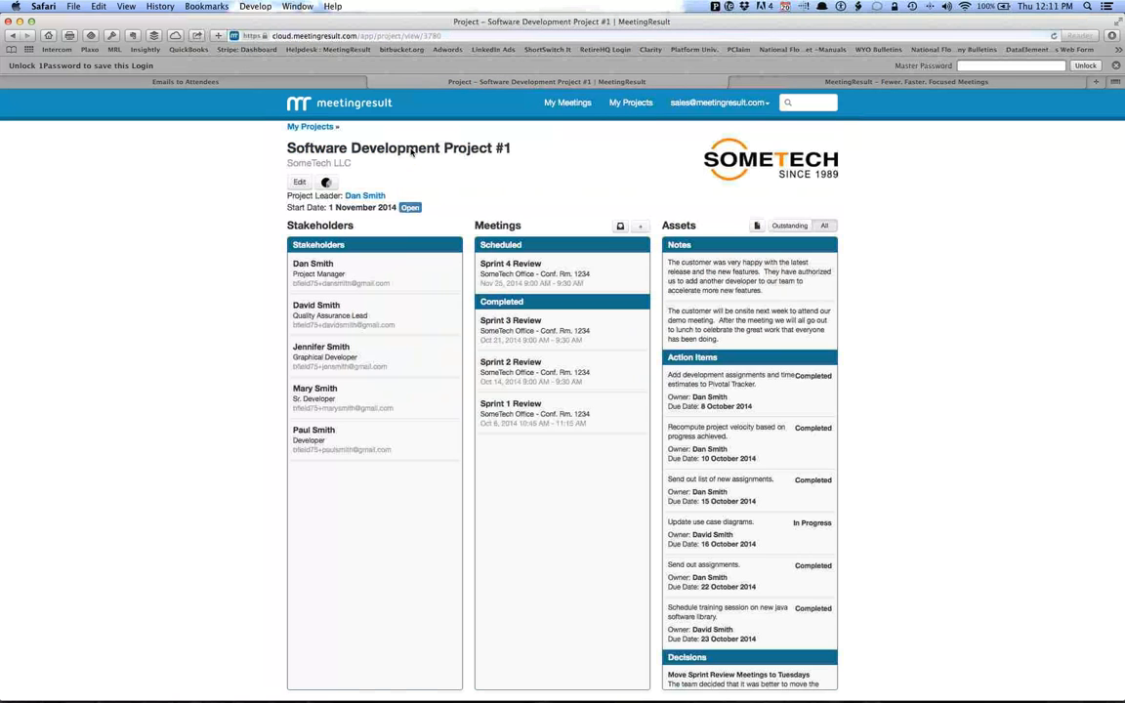
{"action": "scroll", "coordinate": [771, 439], "scroll_direction": "down", "scroll_amount": 3}
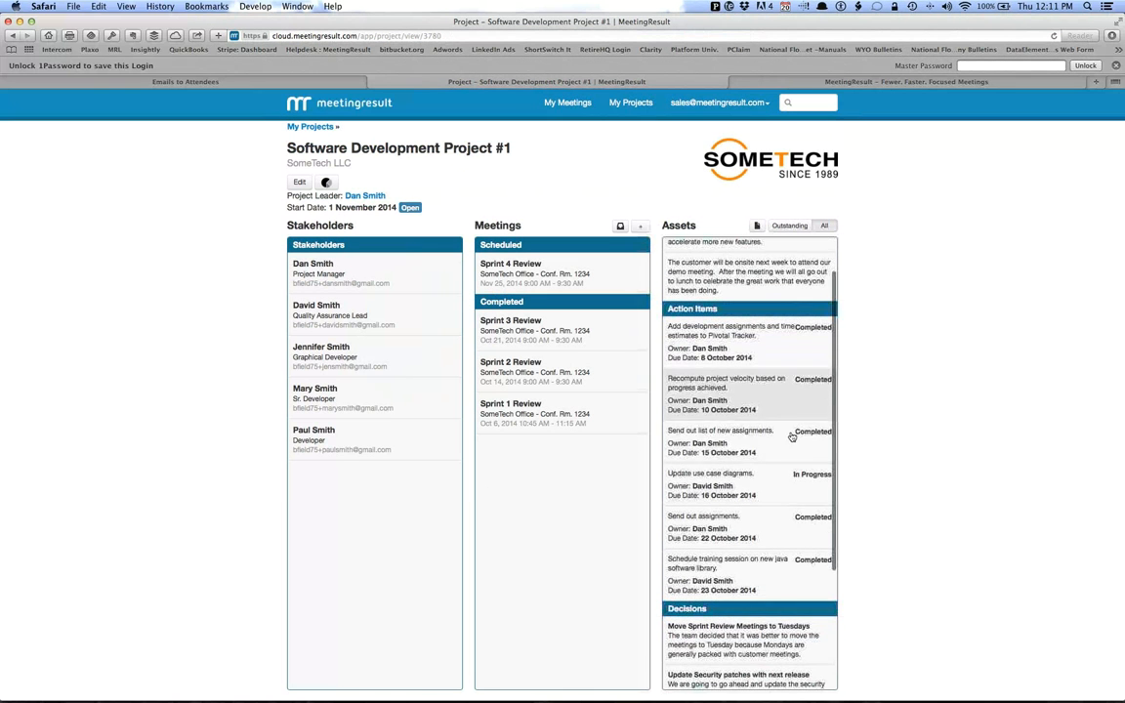
{"action": "left_click", "coordinate": [723, 487]}
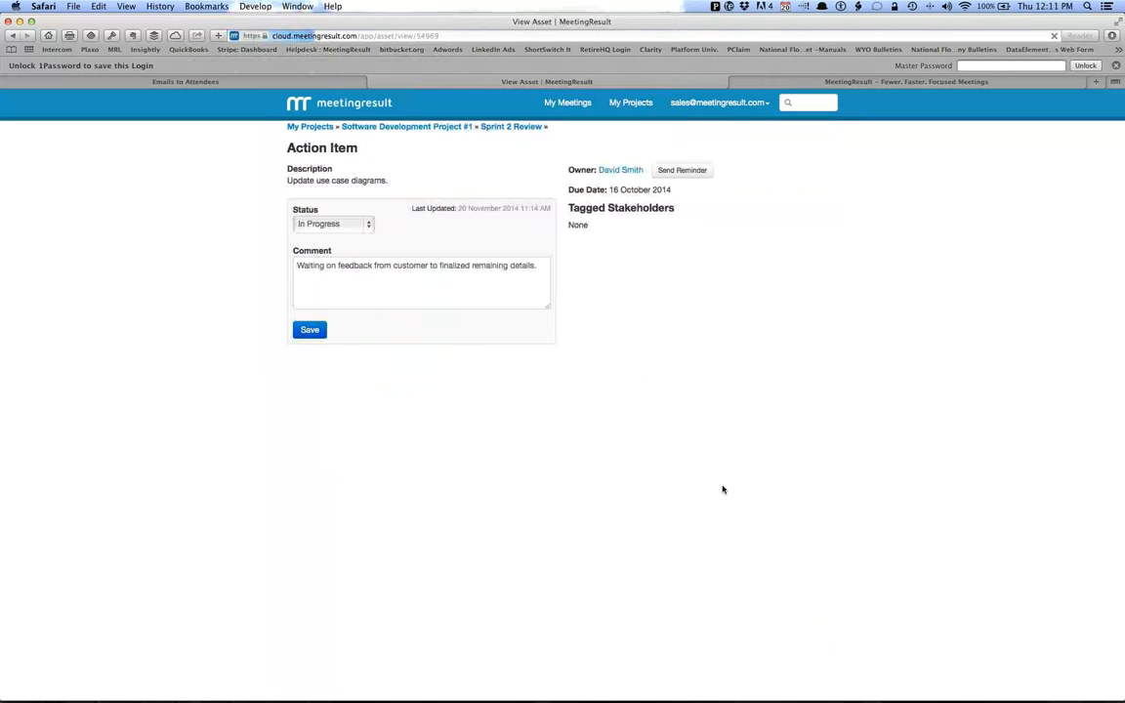
{"action": "left_click", "coordinate": [670, 176]}
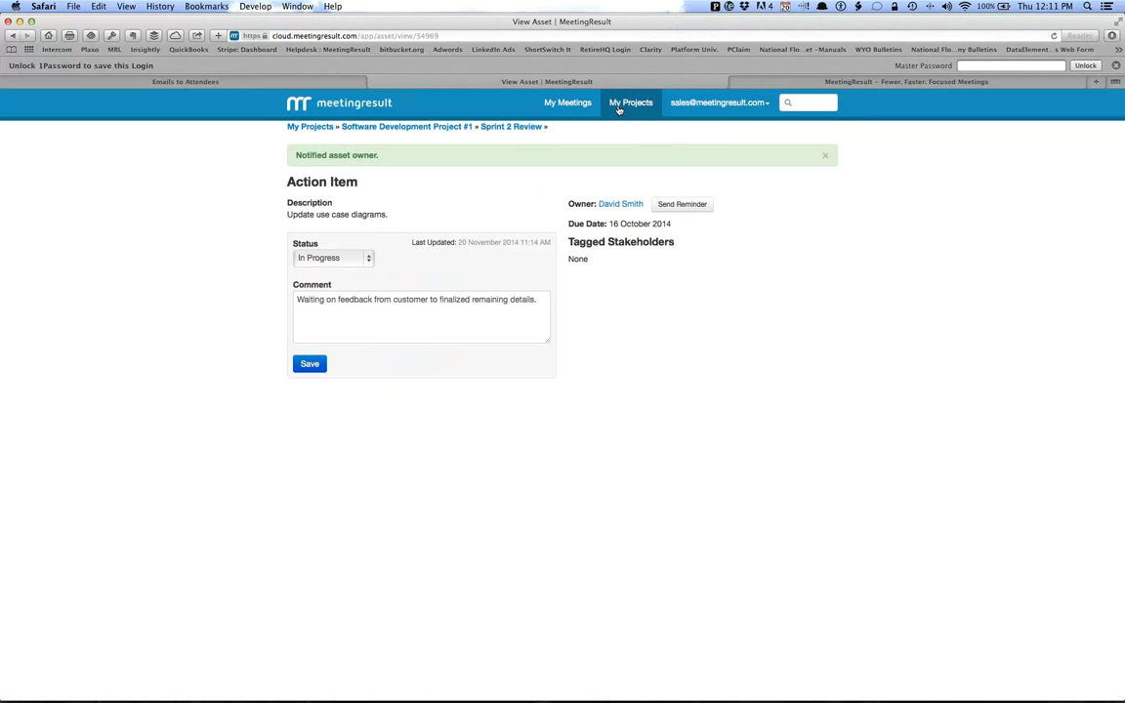
{"action": "key", "text": "super+Tab"}
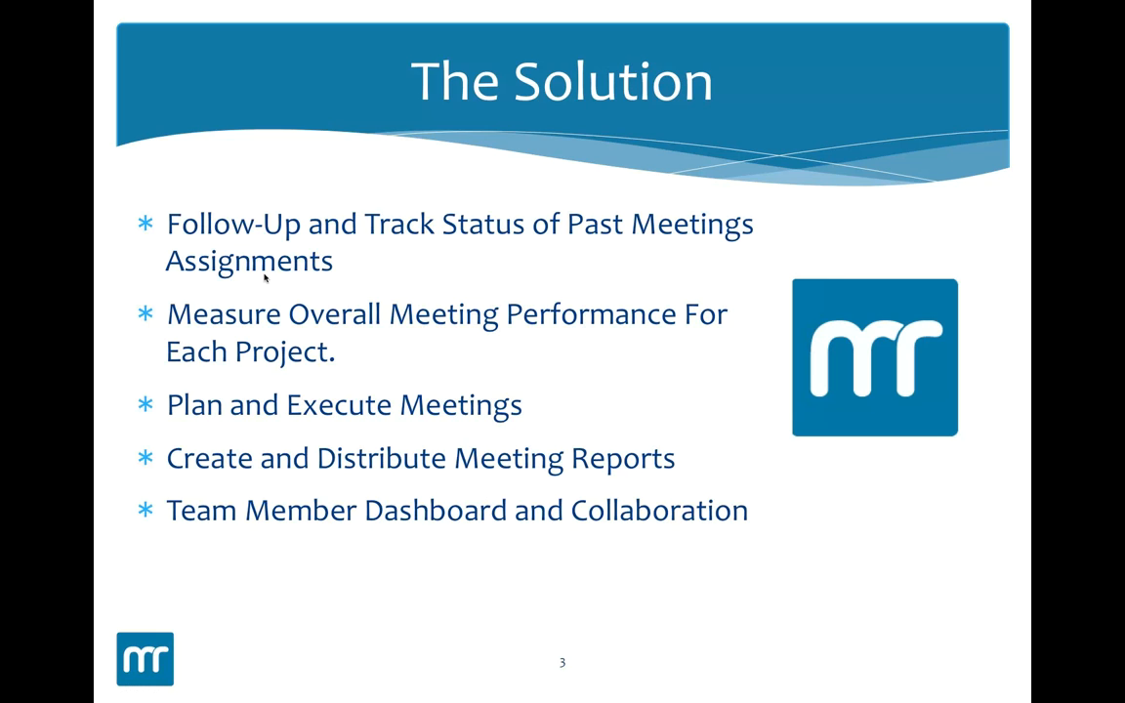
{"action": "key", "text": "super+Tab"}
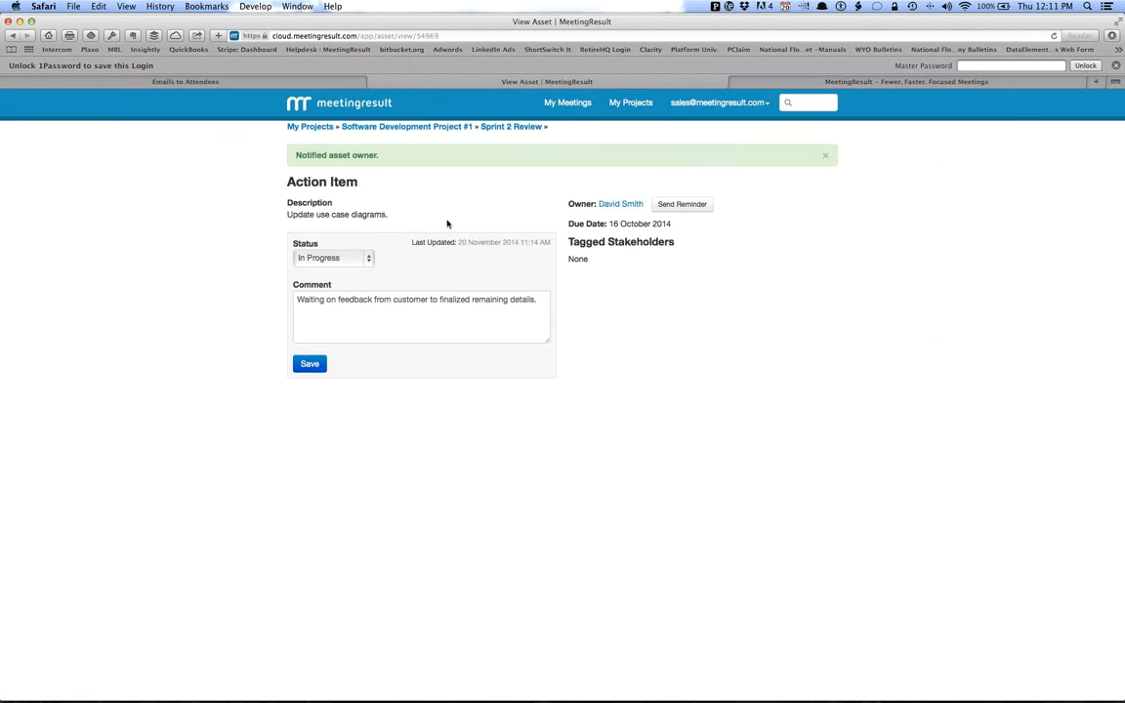
Start creating a new meeting in Software Development Project #1.
{"action": "left_click", "coordinate": [619, 106]}
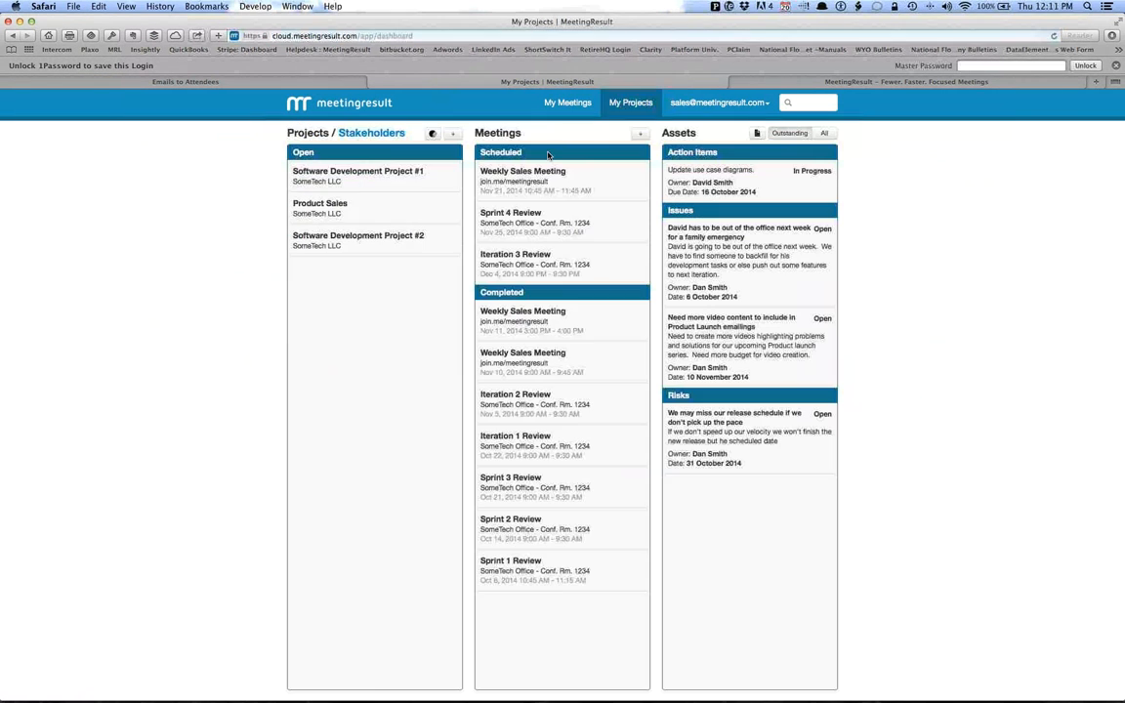
{"action": "left_click", "coordinate": [385, 180]}
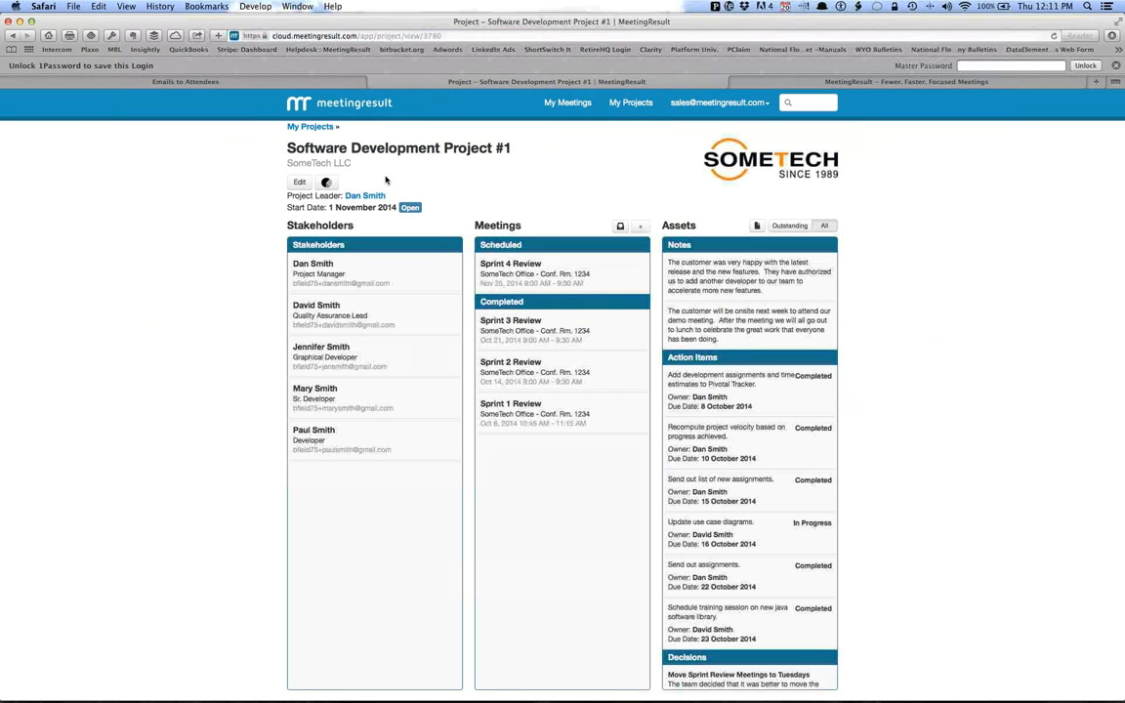
{"action": "left_click", "coordinate": [642, 229]}
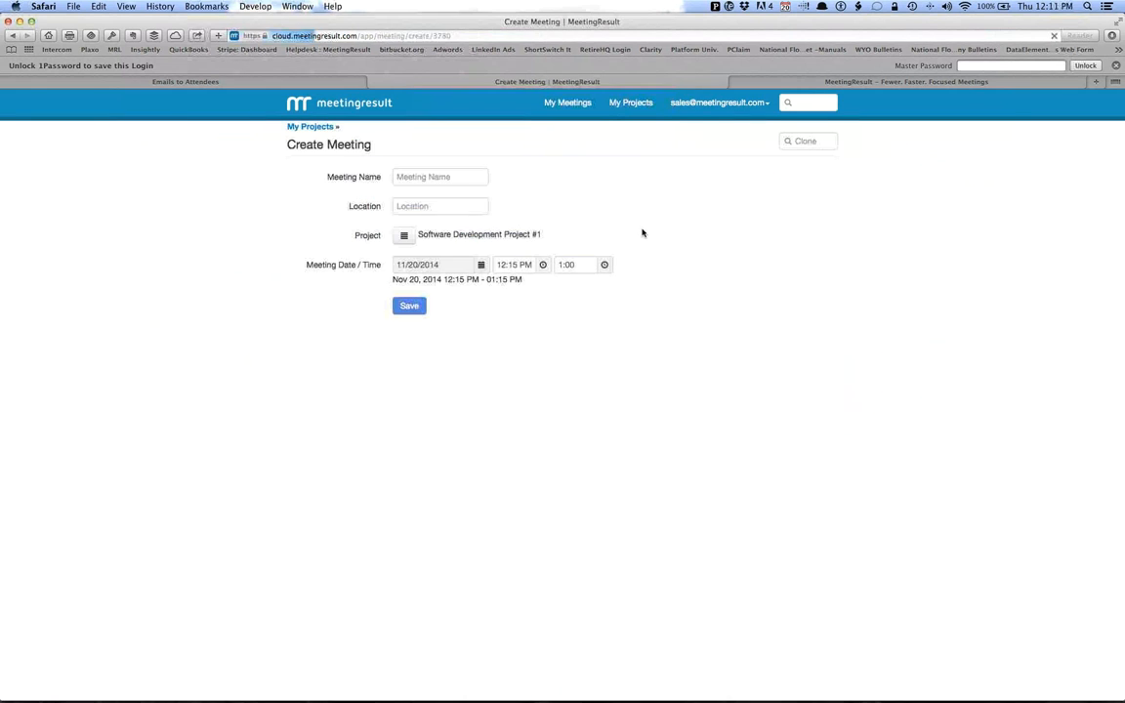
{"action": "left_click", "coordinate": [864, 26]}
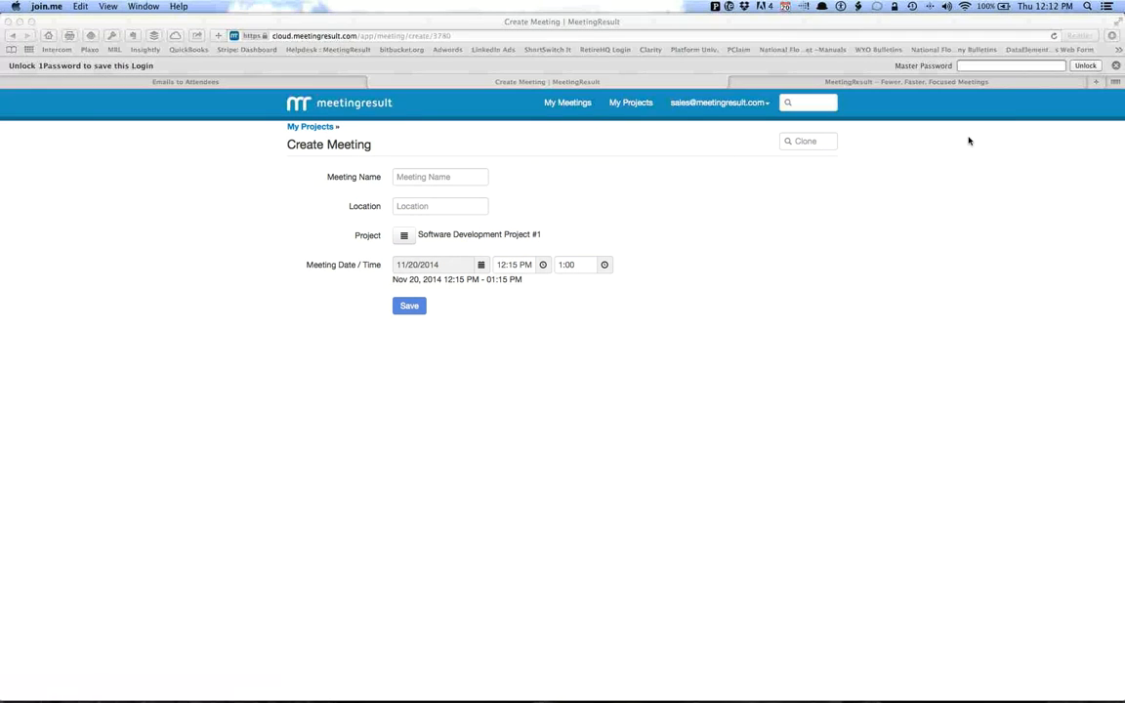
{"action": "left_click", "coordinate": [416, 178]}
{"action": "left_click", "coordinate": [416, 178]}
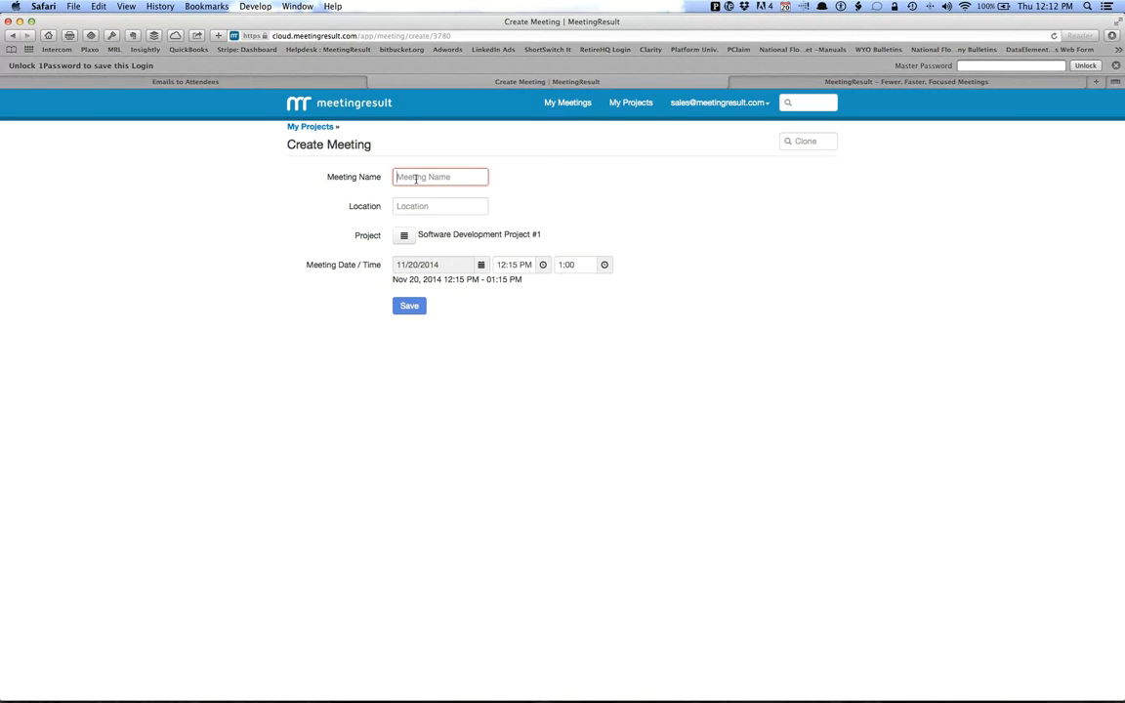
{"action": "type", "text": "Sprint"}
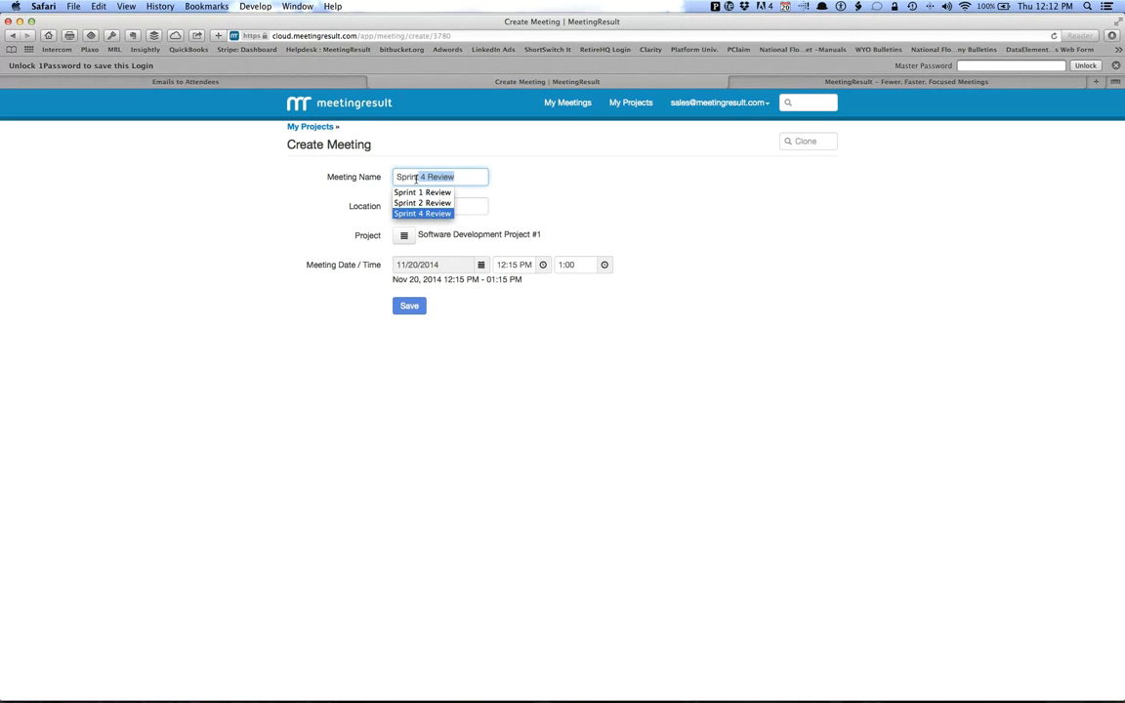
{"action": "key", "text": "BackSpace"}
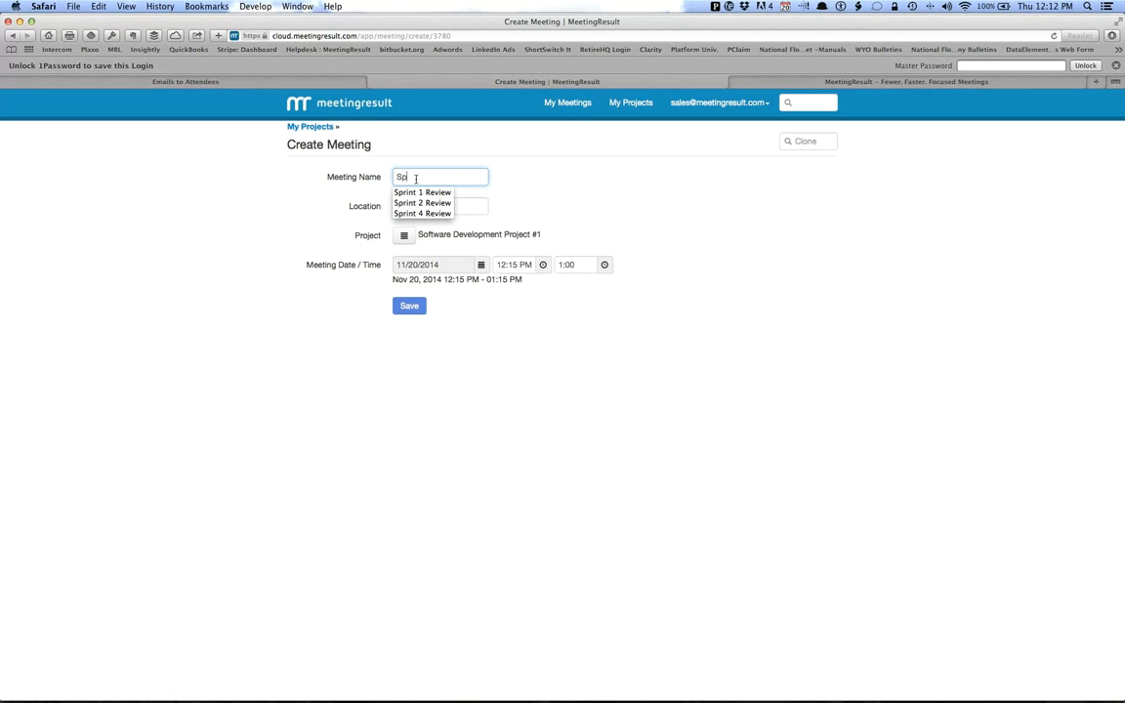
{"action": "key", "text": "BackSpace"}
{"action": "key", "text": "BackSpace"}
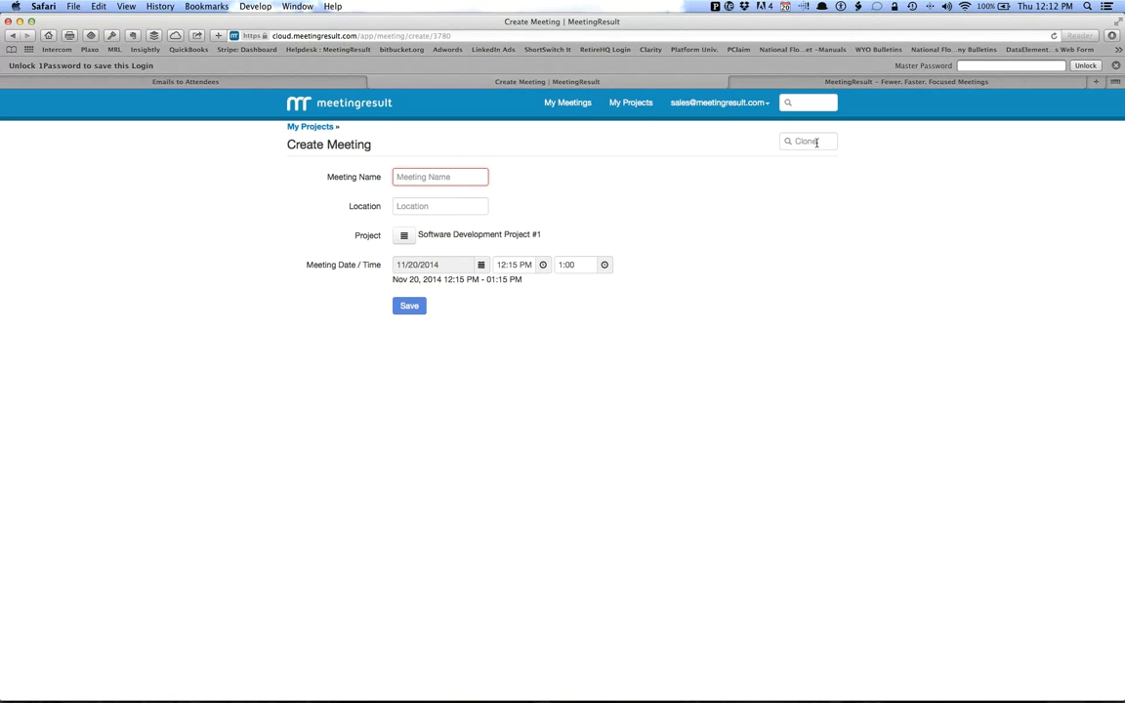
Search the meetings to clone for "Sprint" and clone Sprint 4 Review into the new meeting.
{"action": "left_click", "coordinate": [817, 143]}
{"action": "type", "text": "Spr"}
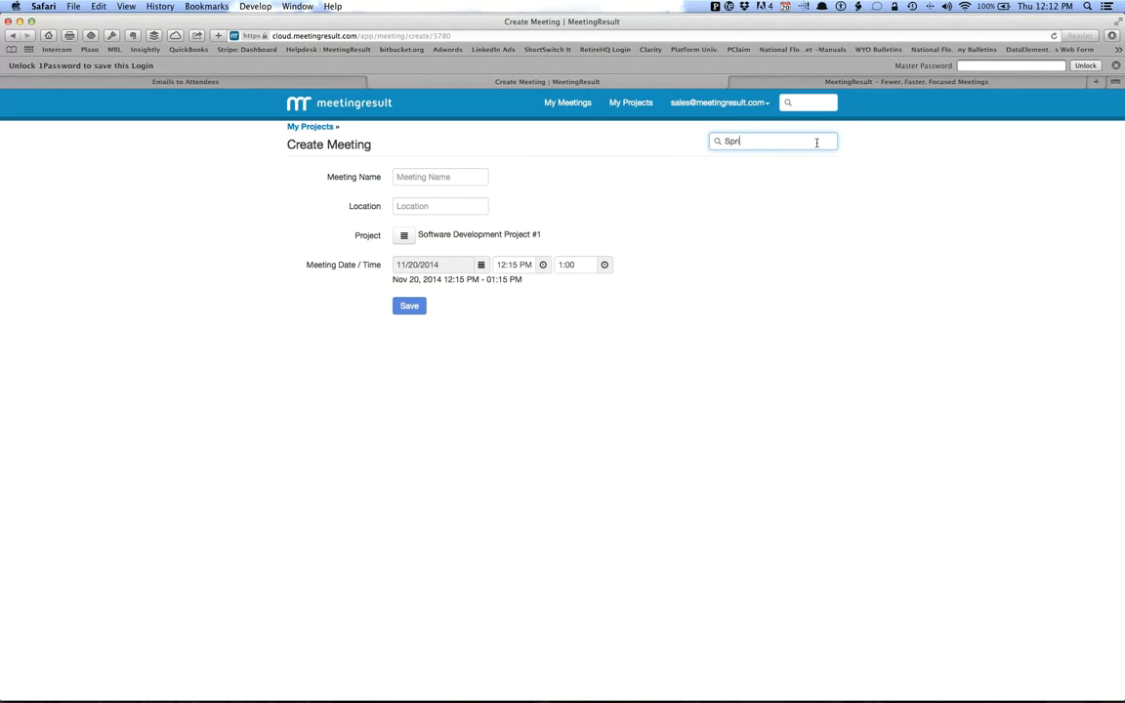
{"action": "type", "text": "int"}
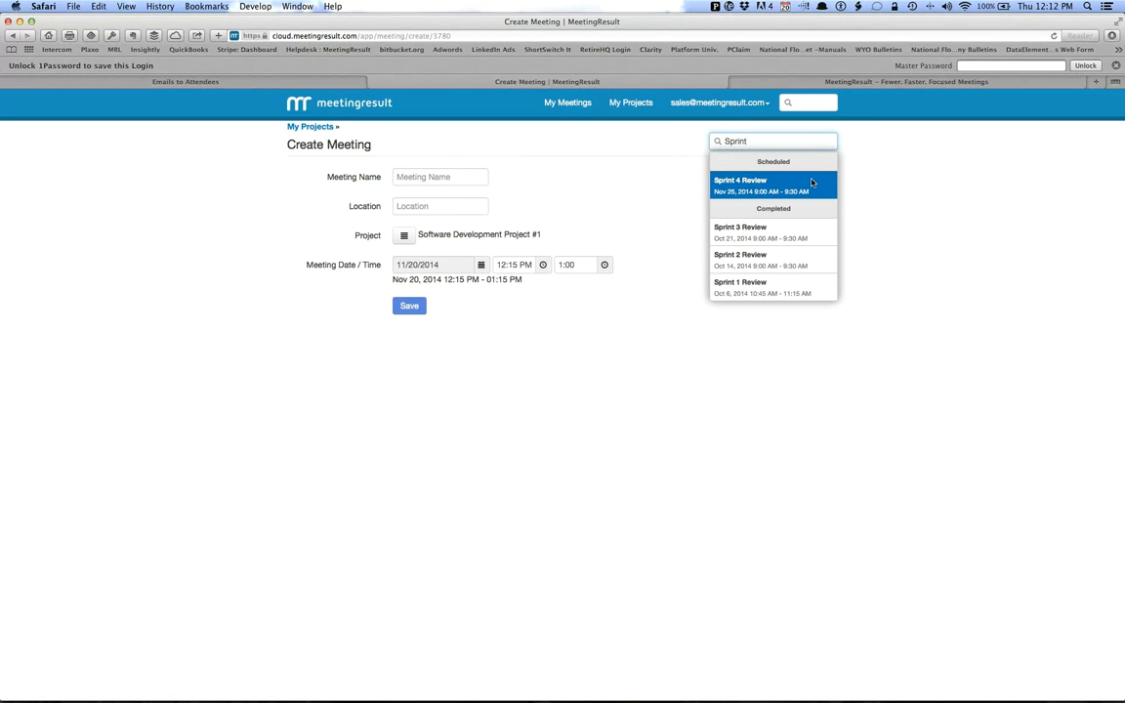
{"action": "left_click", "coordinate": [807, 185]}
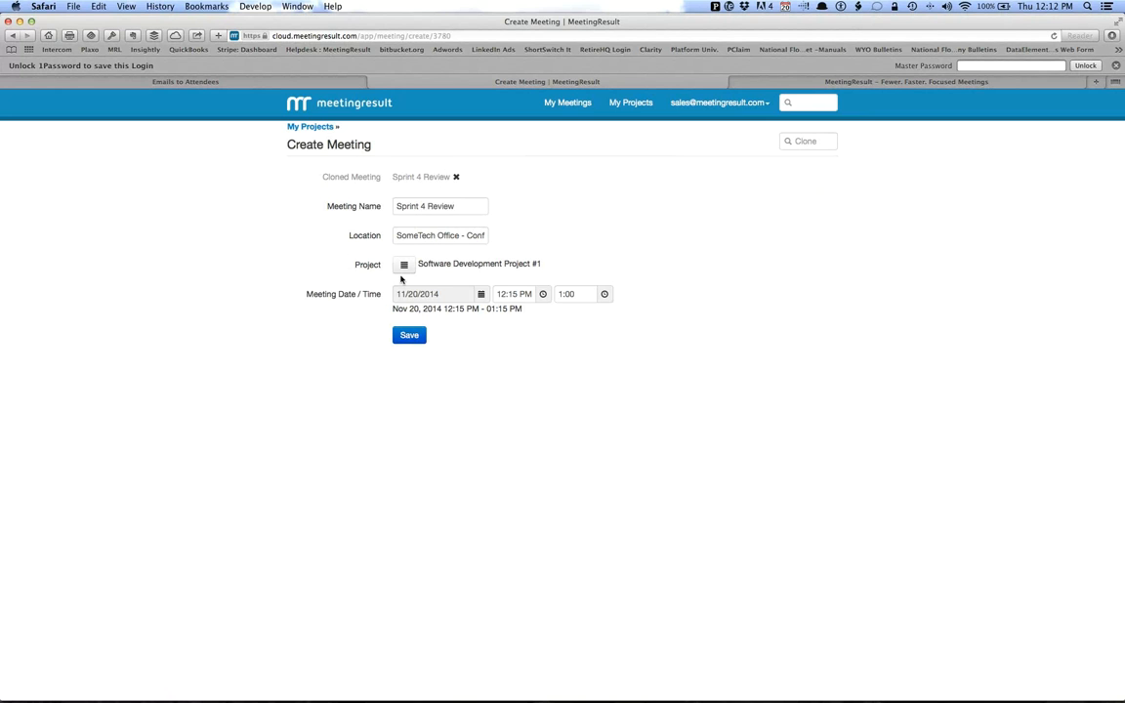
Schedule the cloned meeting for 11/27/2014 at 10:45 AM and save it.
{"action": "left_click", "coordinate": [480, 295]}
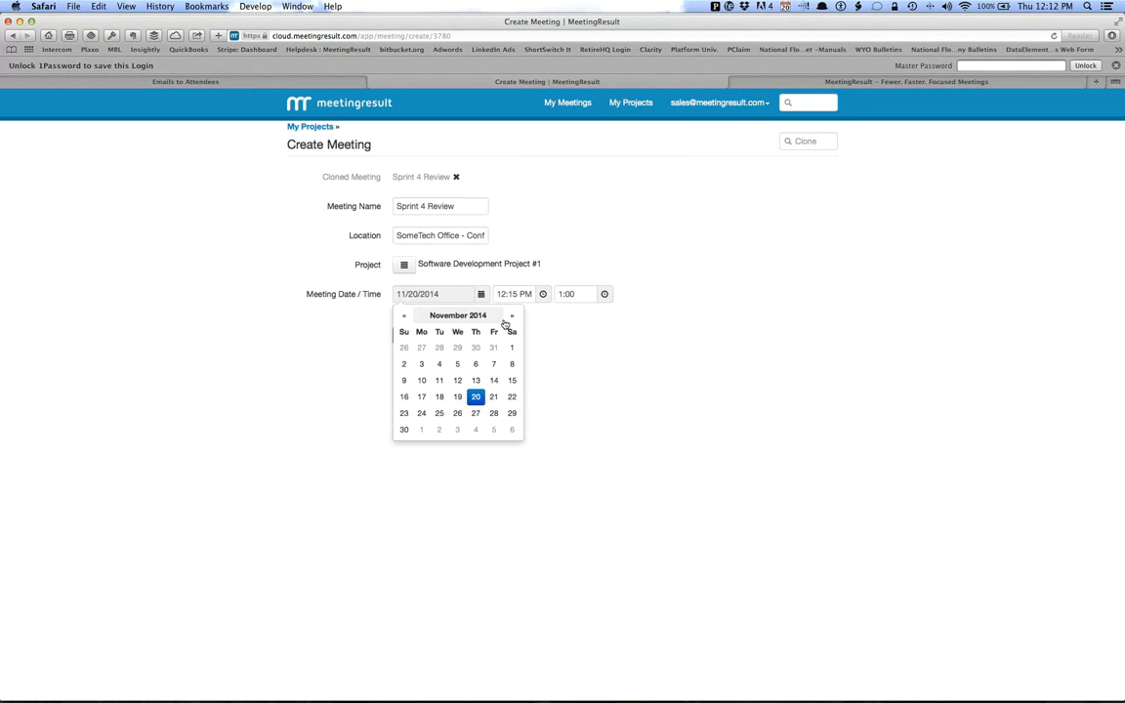
{"action": "left_click", "coordinate": [477, 415]}
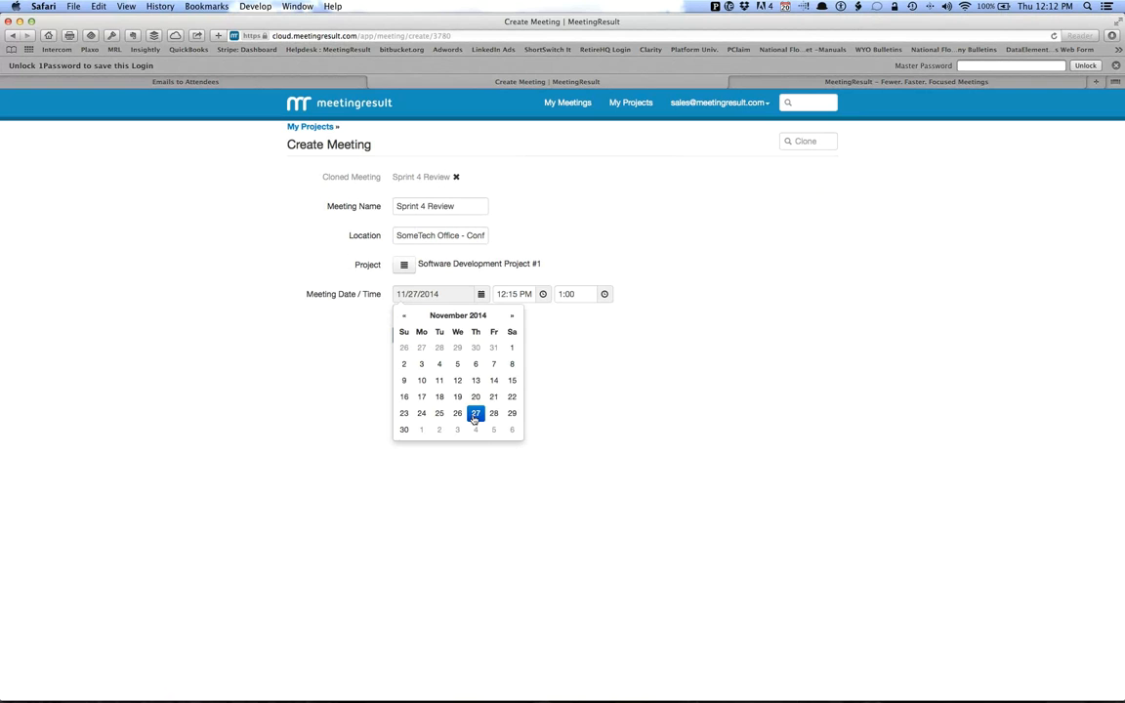
{"action": "left_click", "coordinate": [547, 331]}
{"action": "left_click", "coordinate": [543, 295]}
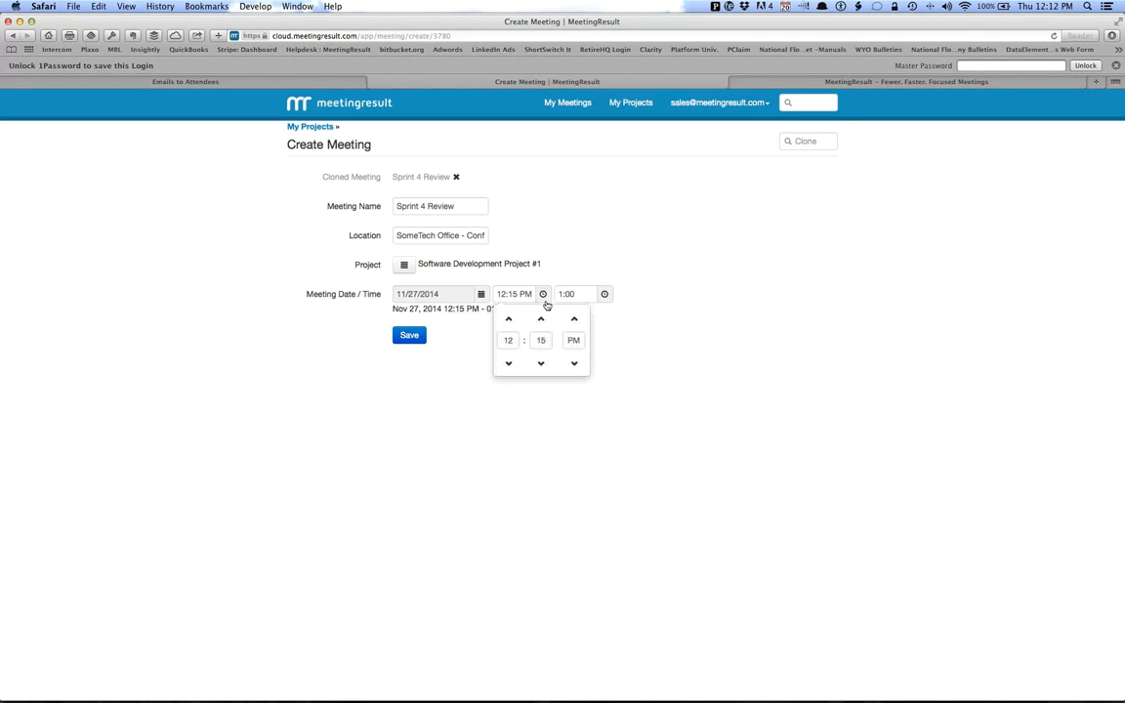
{"action": "left_click", "coordinate": [543, 365]}
{"action": "left_click", "coordinate": [543, 364]}
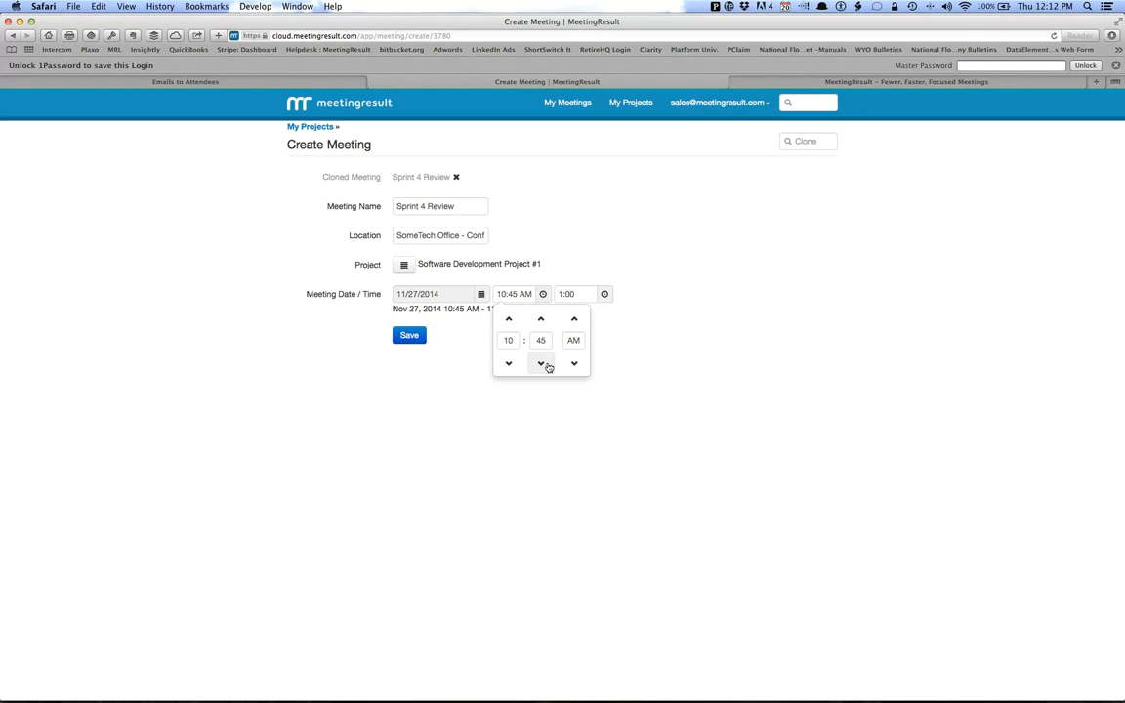
{"action": "left_click", "coordinate": [466, 383]}
{"action": "left_click", "coordinate": [409, 335]}
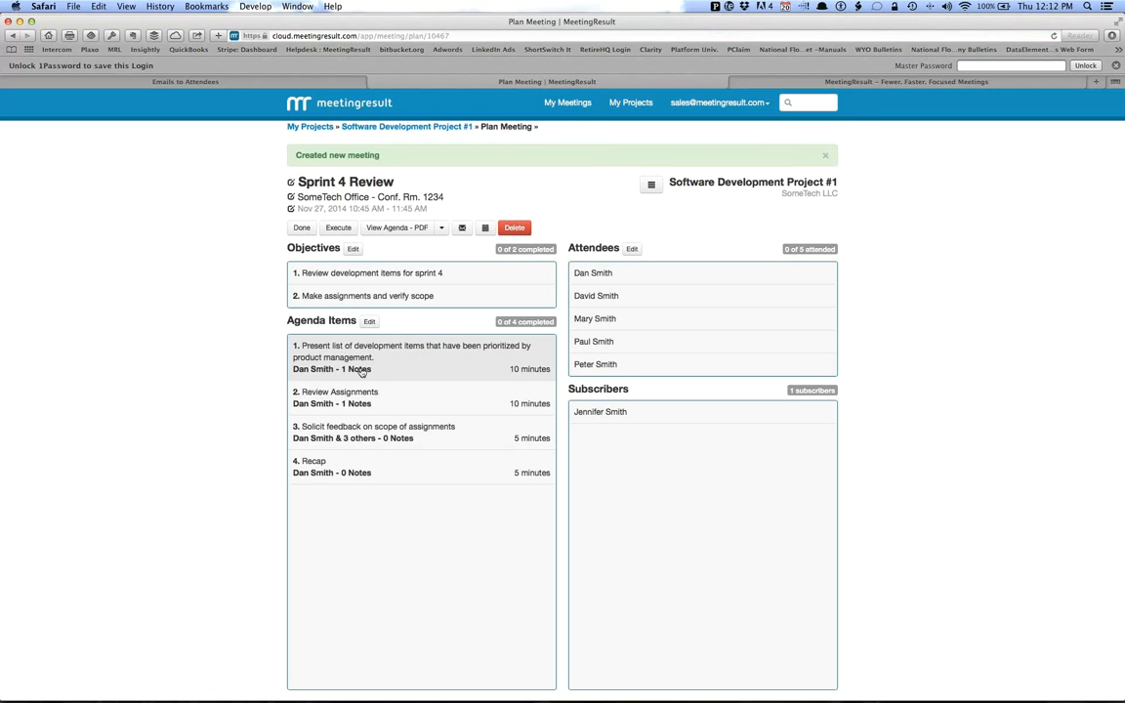
Change the meeting's first objective to "Review development items for sprint 5" and save the objectives.
{"action": "left_click", "coordinate": [353, 248]}
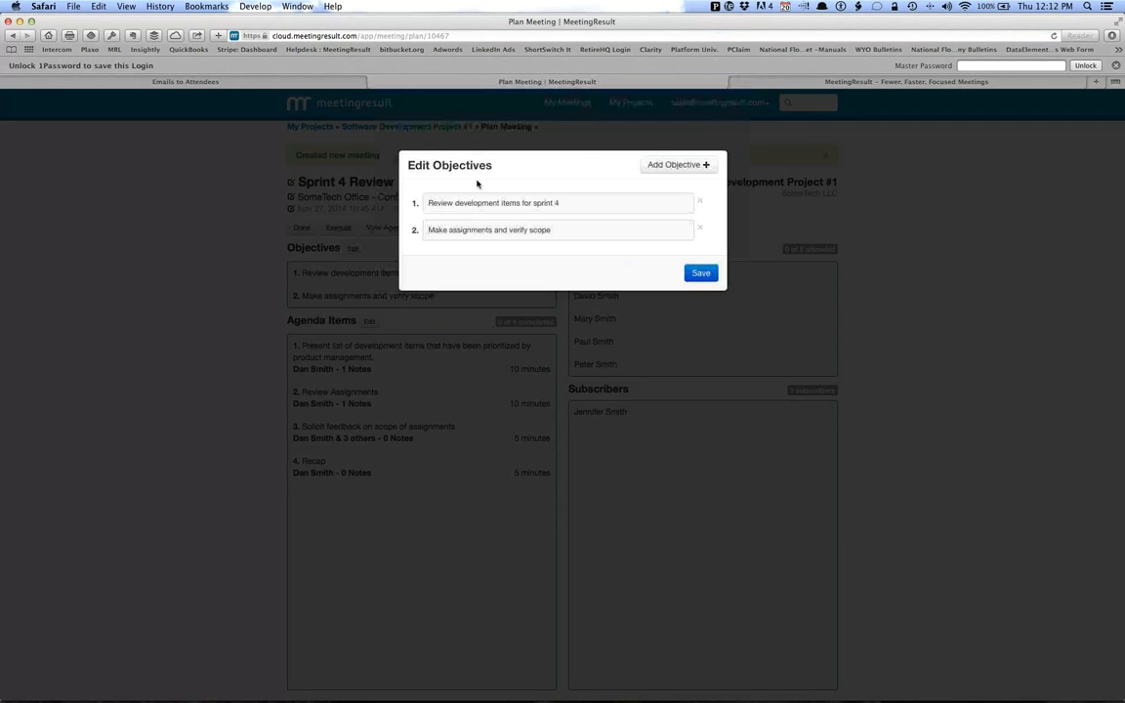
{"action": "left_click", "coordinate": [576, 202]}
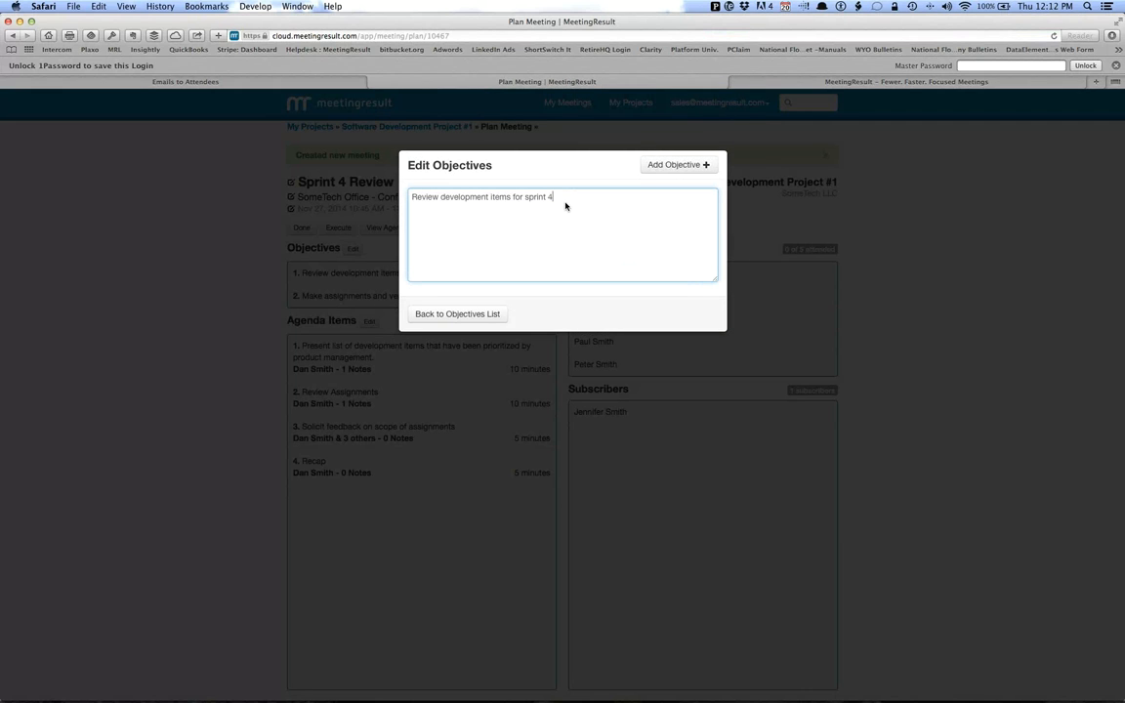
{"action": "left_click", "coordinate": [488, 314]}
{"action": "left_click", "coordinate": [701, 273]}
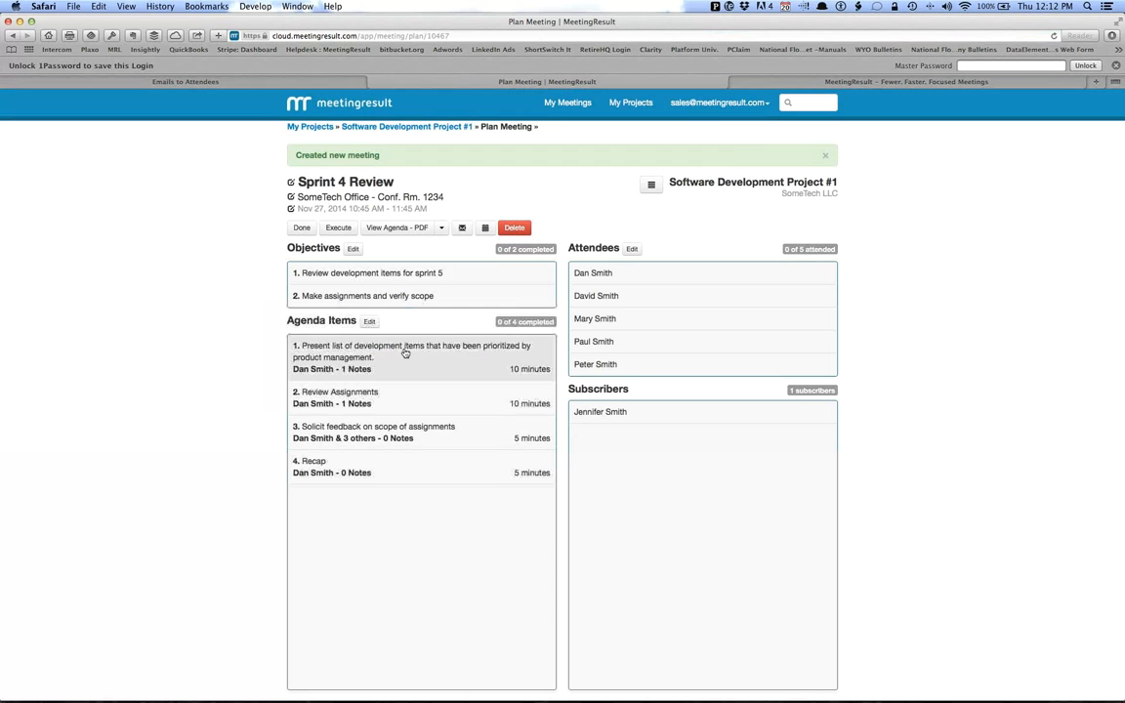
Add the agenda item "Talk about the development schedule" with a duration of 0:10.
{"action": "left_click", "coordinate": [369, 321]}
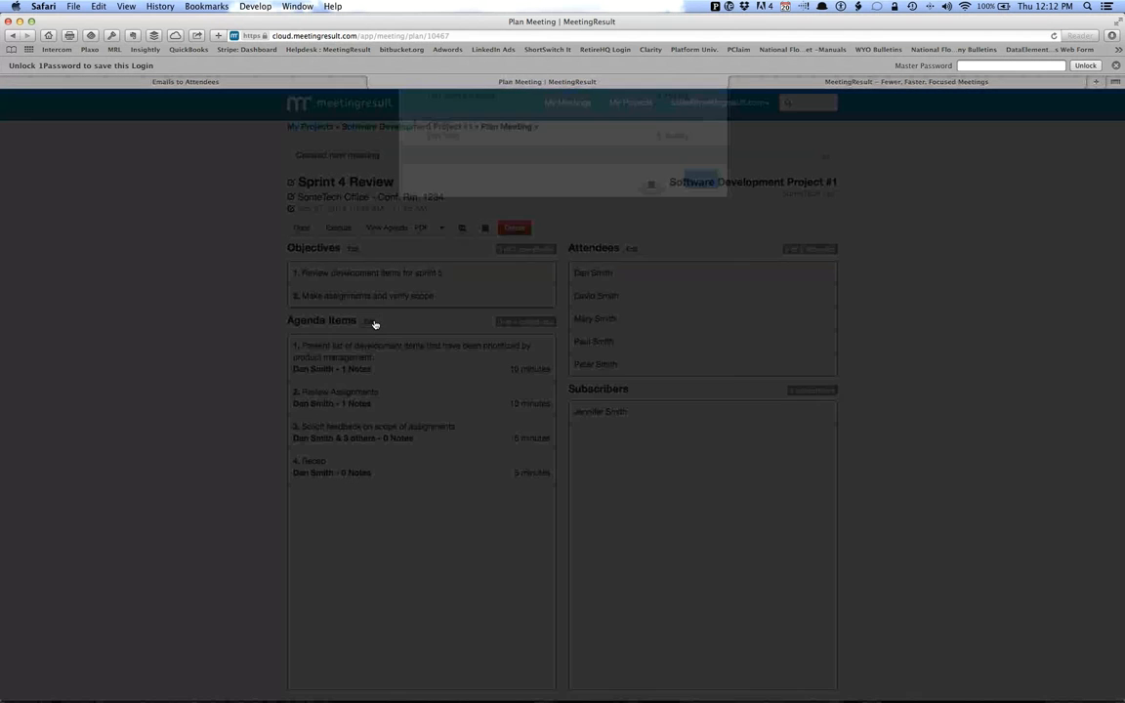
{"action": "left_click", "coordinate": [671, 166]}
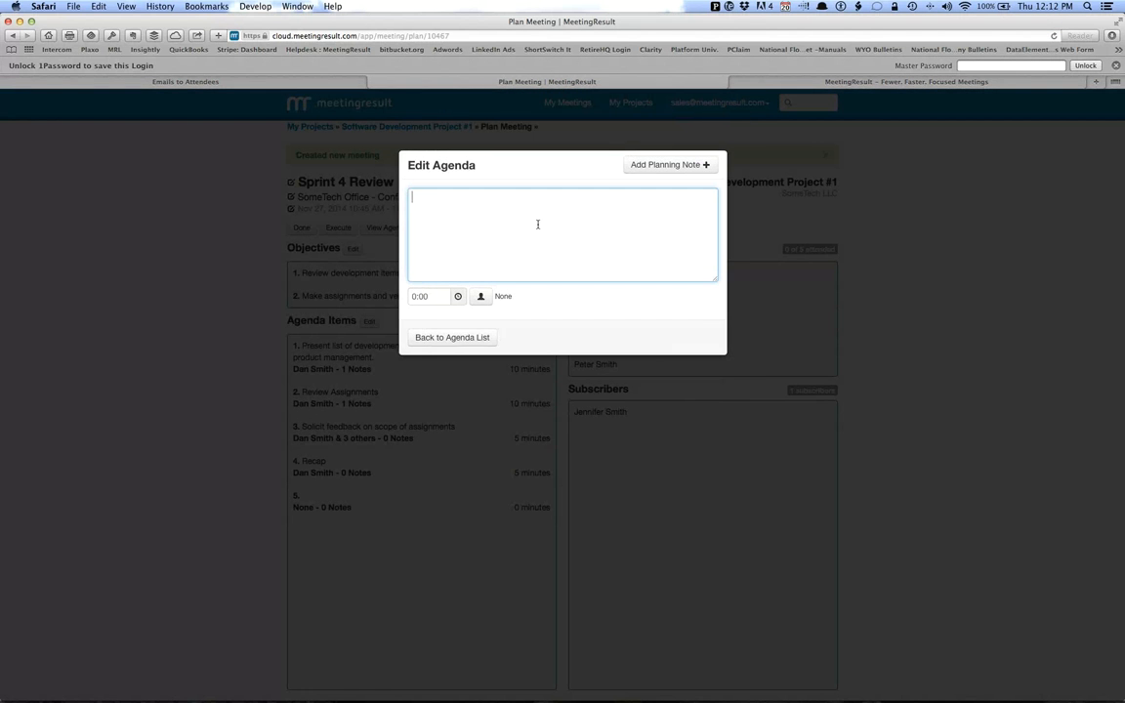
{"action": "type", "text": "Talk about the development schedule"}
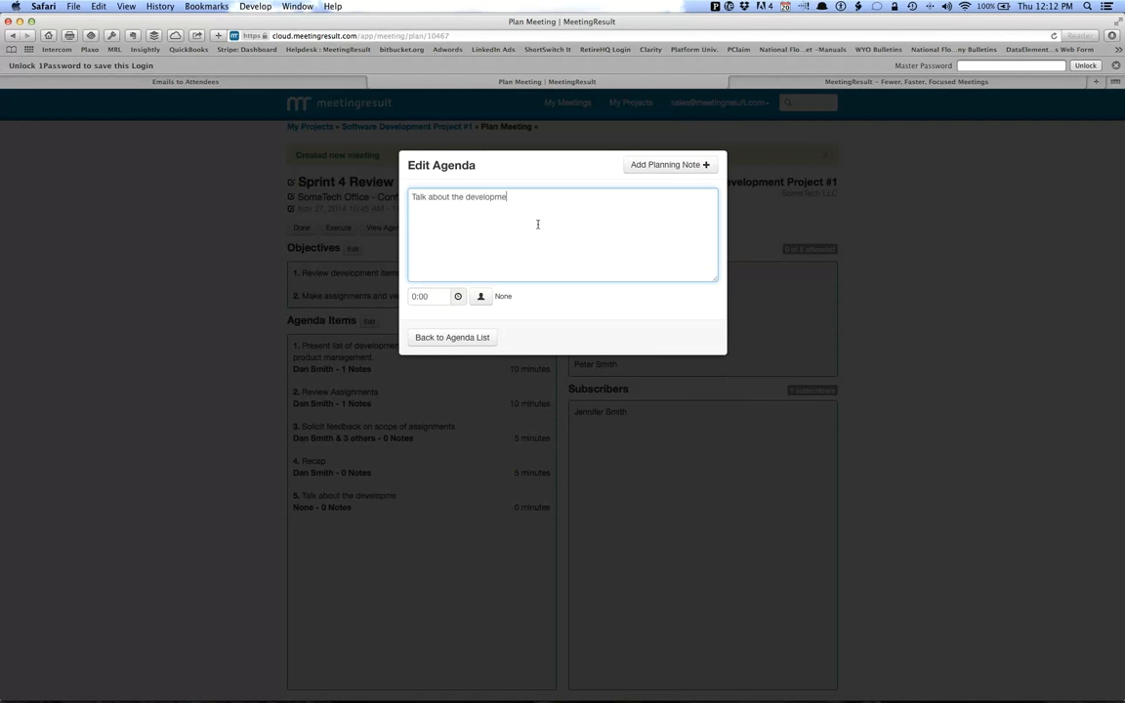
{"action": "left_click", "coordinate": [458, 296]}
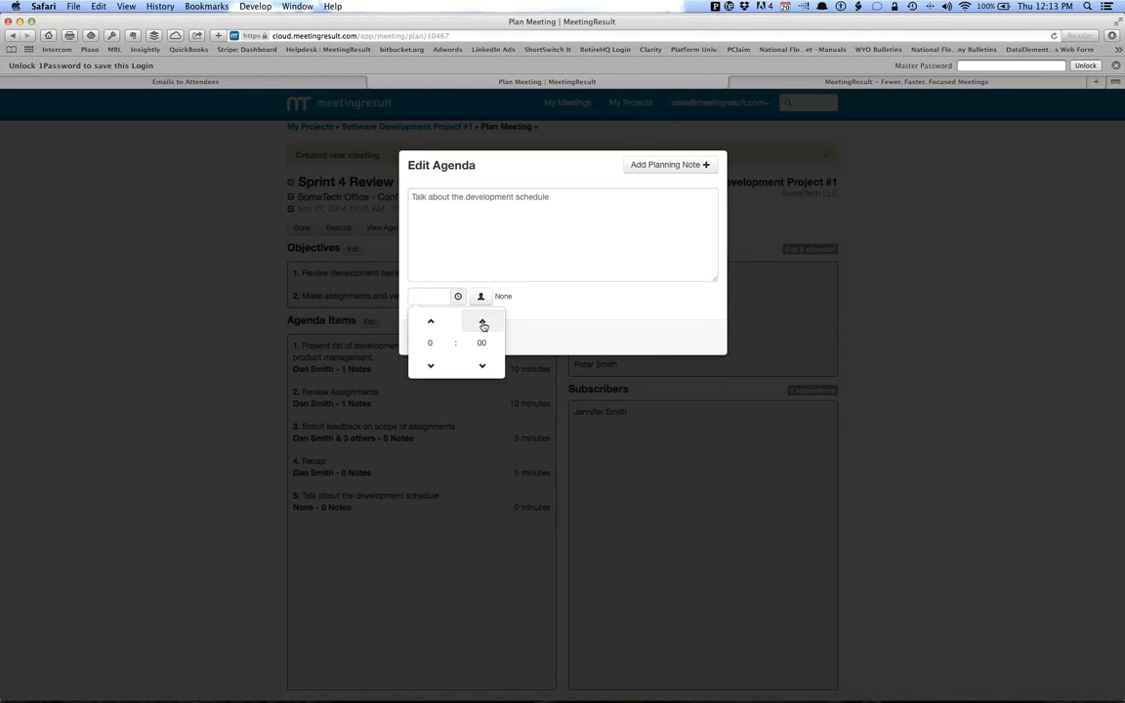
{"action": "left_click", "coordinate": [431, 322]}
{"action": "left_click", "coordinate": [430, 366]}
{"action": "left_click", "coordinate": [483, 321]}
Search the stakeholders for "Dan" and assign the matching person as lead of the new agenda item.
{"action": "left_click", "coordinate": [480, 296]}
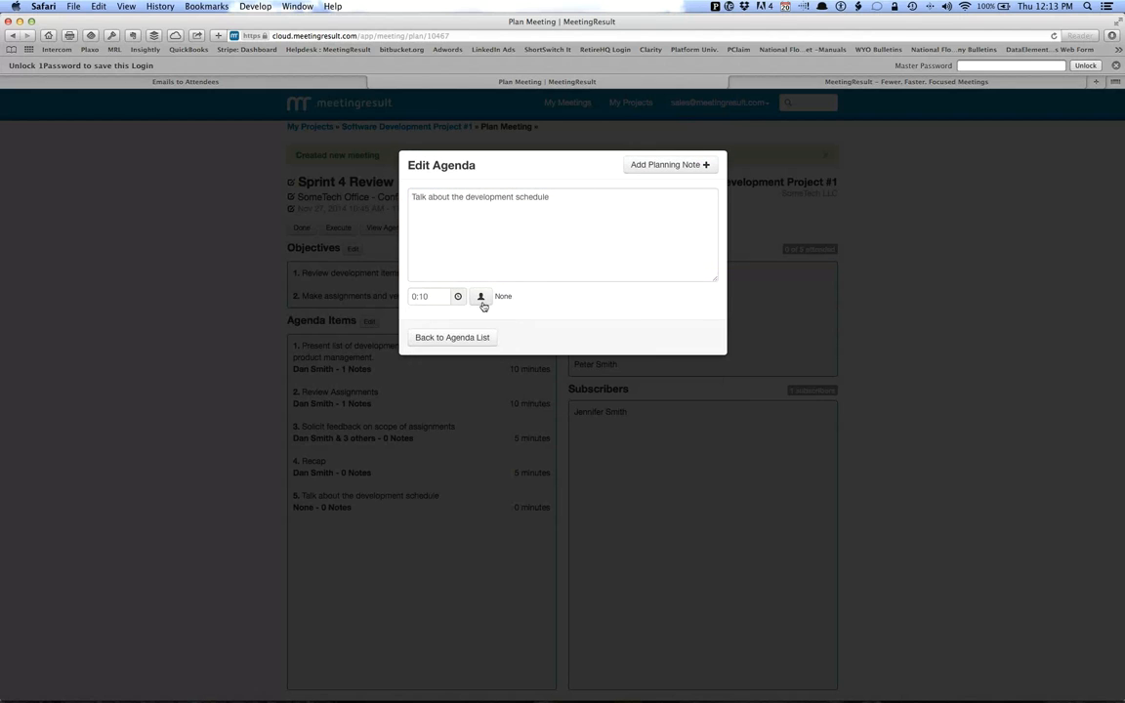
{"action": "scroll", "coordinate": [586, 314], "scroll_direction": "down", "scroll_amount": 3}
{"action": "scroll", "coordinate": [586, 315], "scroll_direction": "down", "scroll_amount": 5}
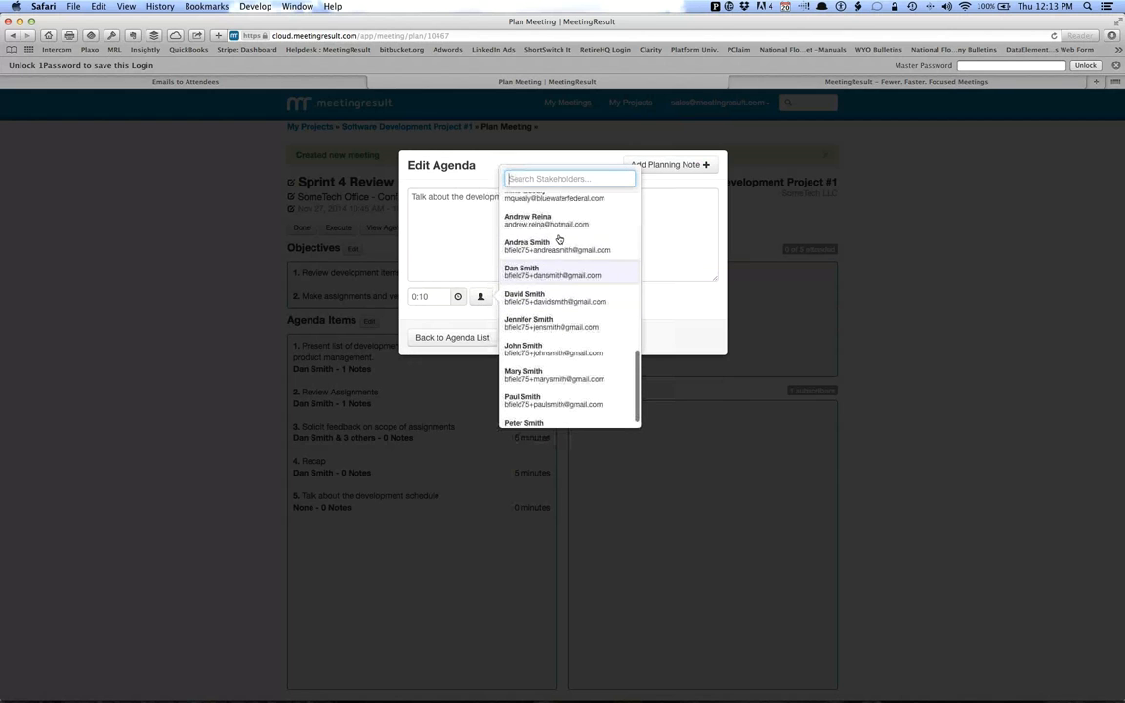
{"action": "type", "text": "Dan"}
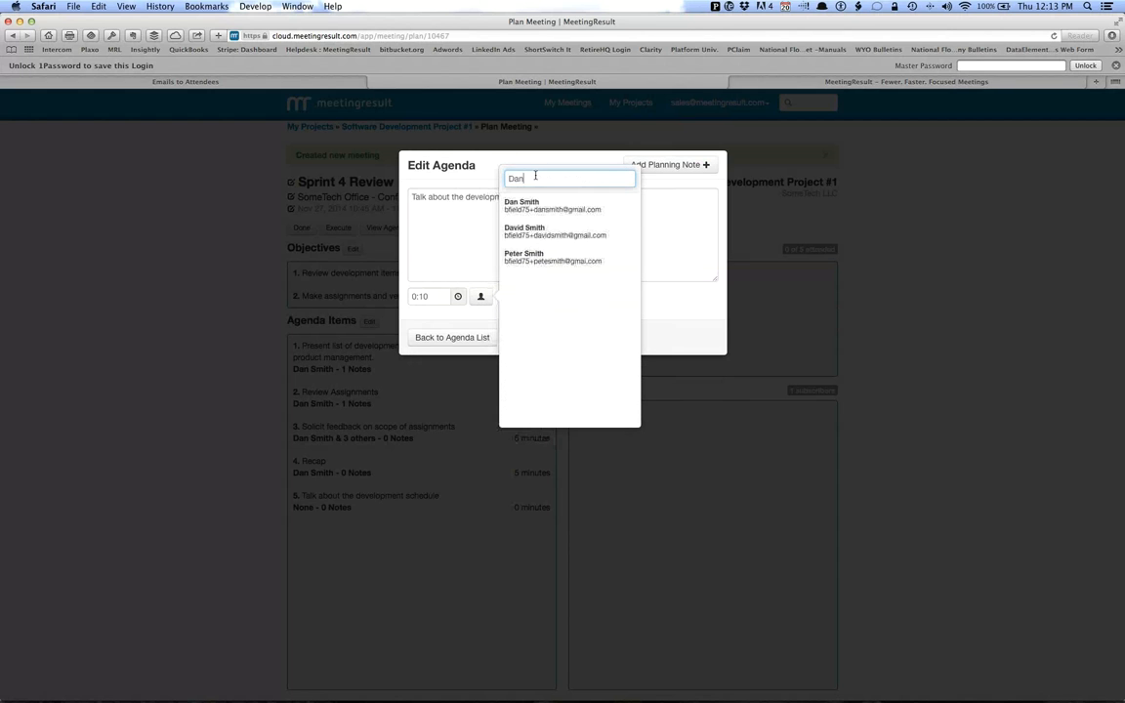
{"action": "left_click", "coordinate": [630, 206]}
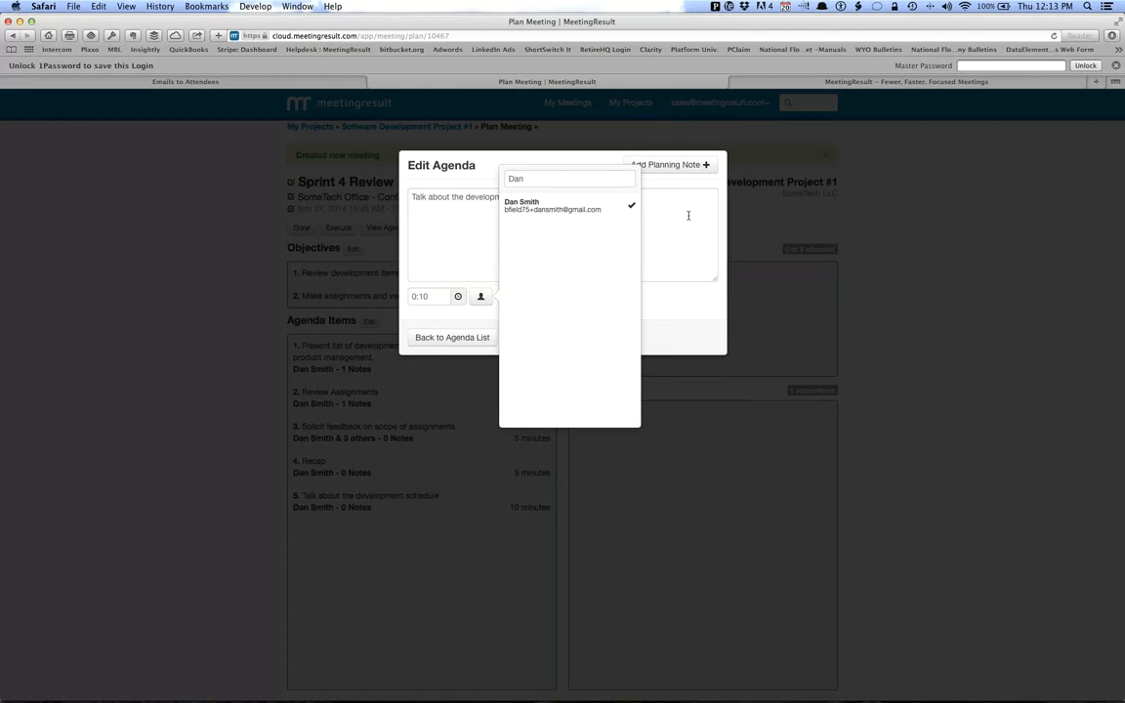
Add the planning note "Don't forget to say this..." to the development schedule agenda item.
{"action": "left_click", "coordinate": [660, 166]}
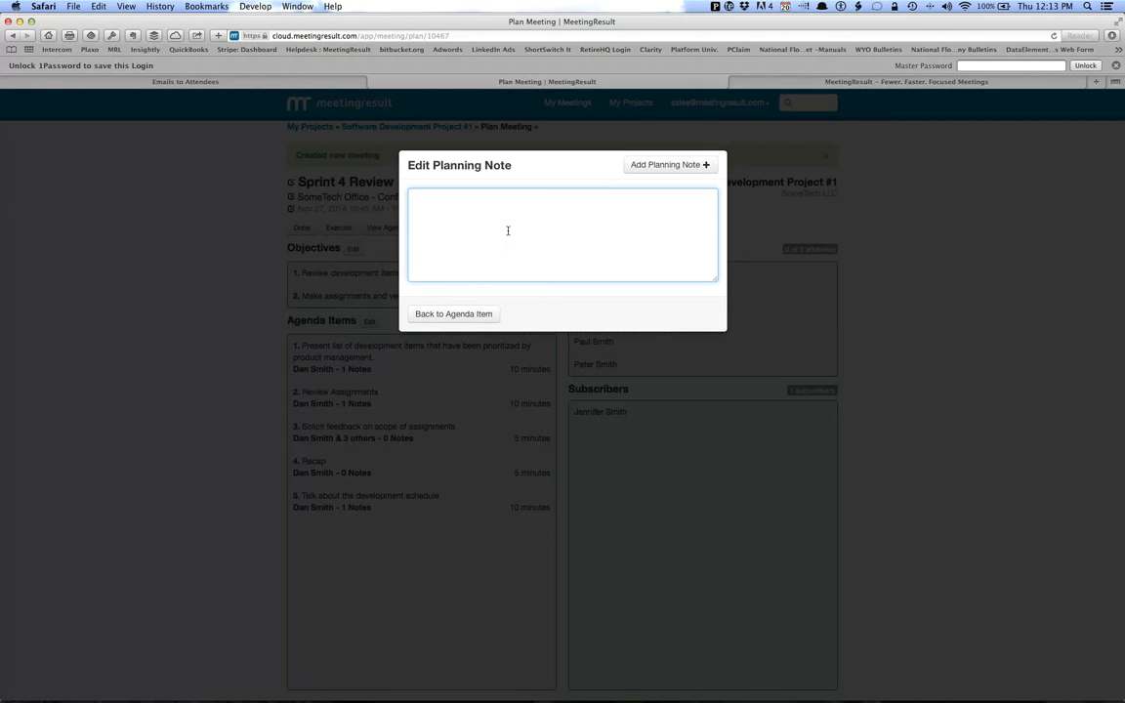
{"action": "type", "text": "Don't forget to say this..."}
{"action": "left_click", "coordinate": [453, 314]}
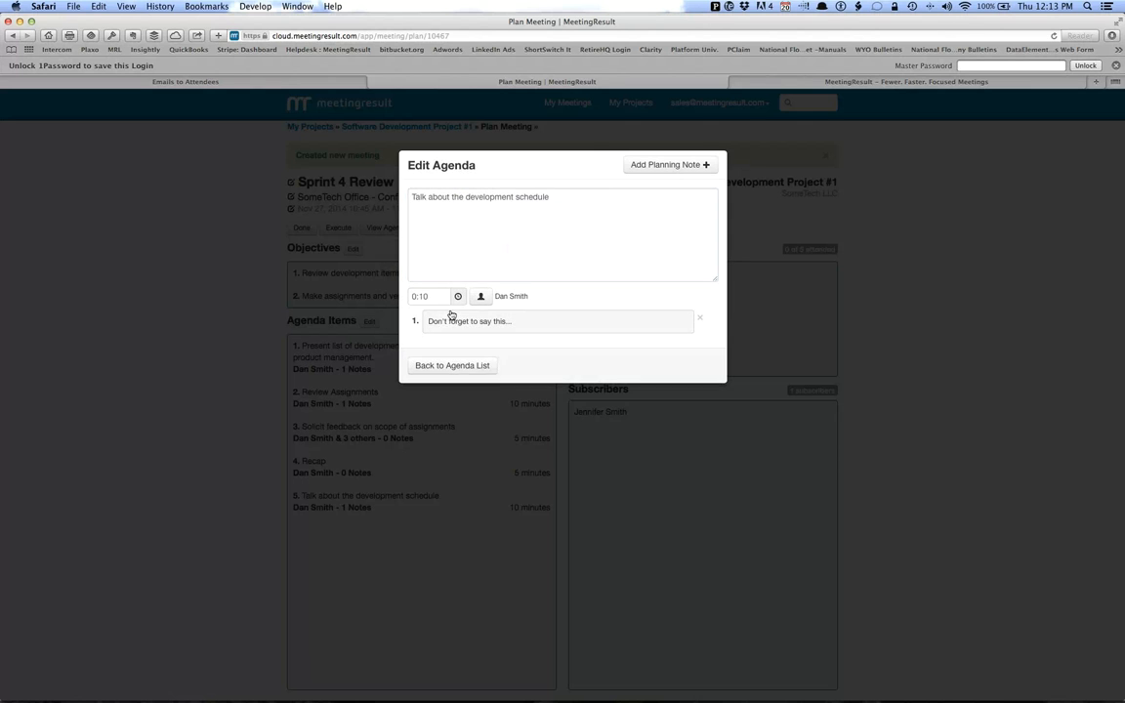
Move the development schedule item above Recap in the agenda list and save the agenda.
{"action": "left_click", "coordinate": [455, 365]}
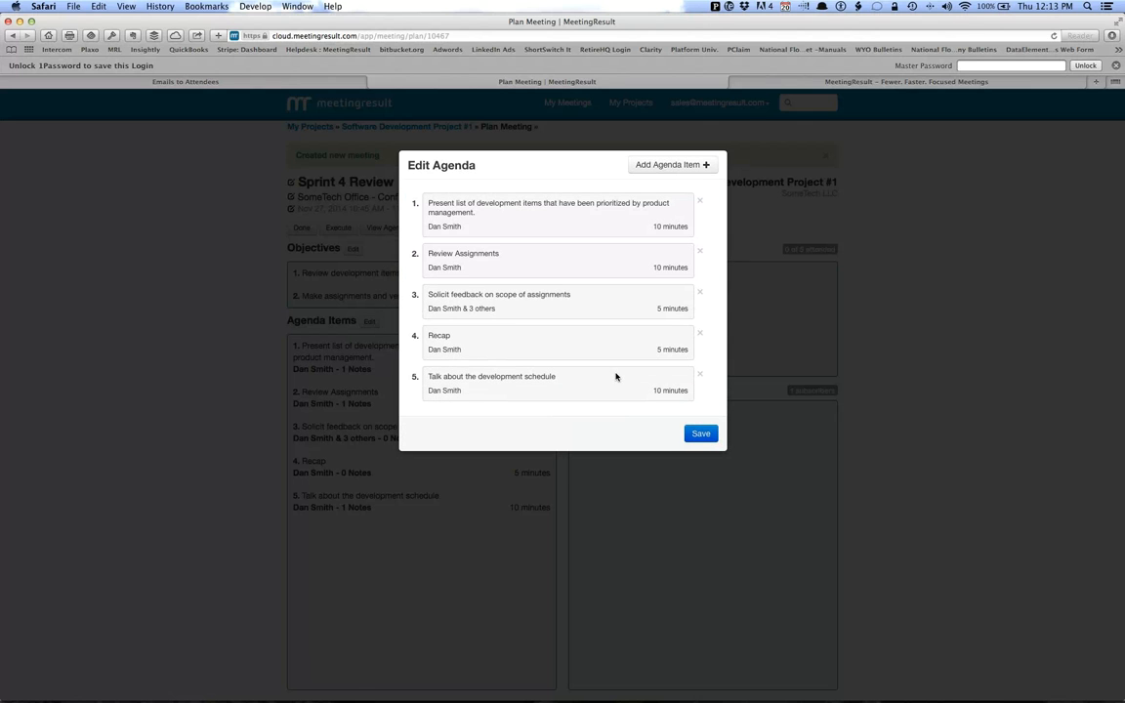
{"action": "left_click_drag", "start_coordinate": [611, 380], "coordinate": [633, 347]}
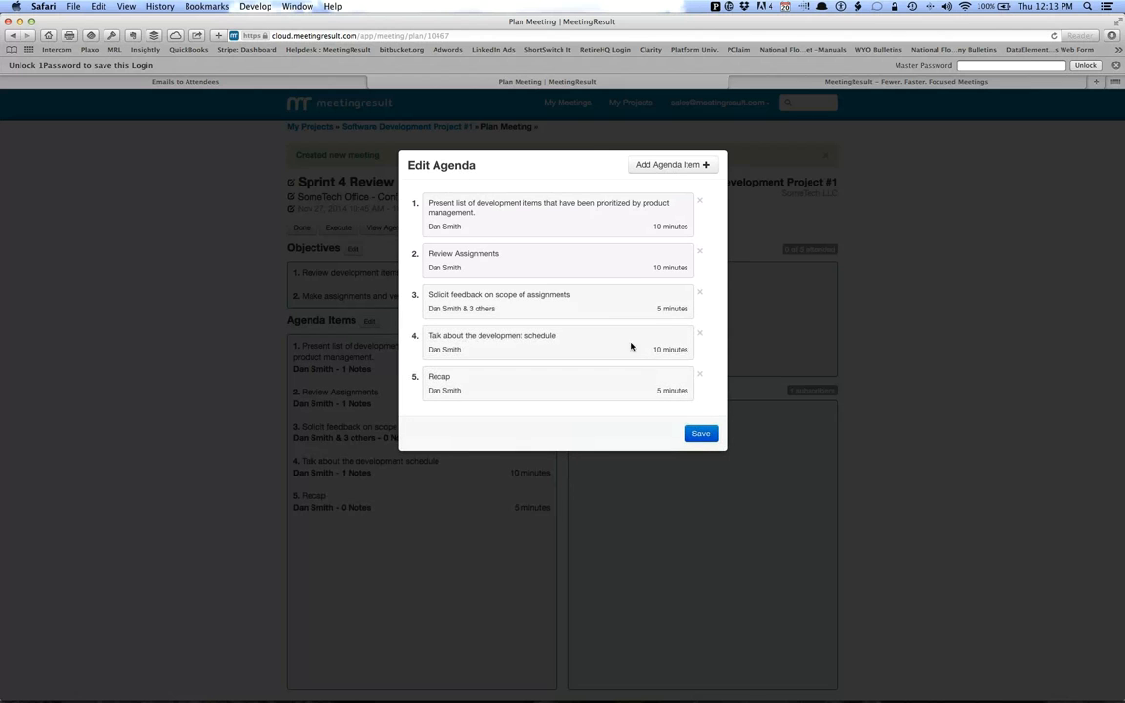
{"action": "left_click", "coordinate": [700, 433]}
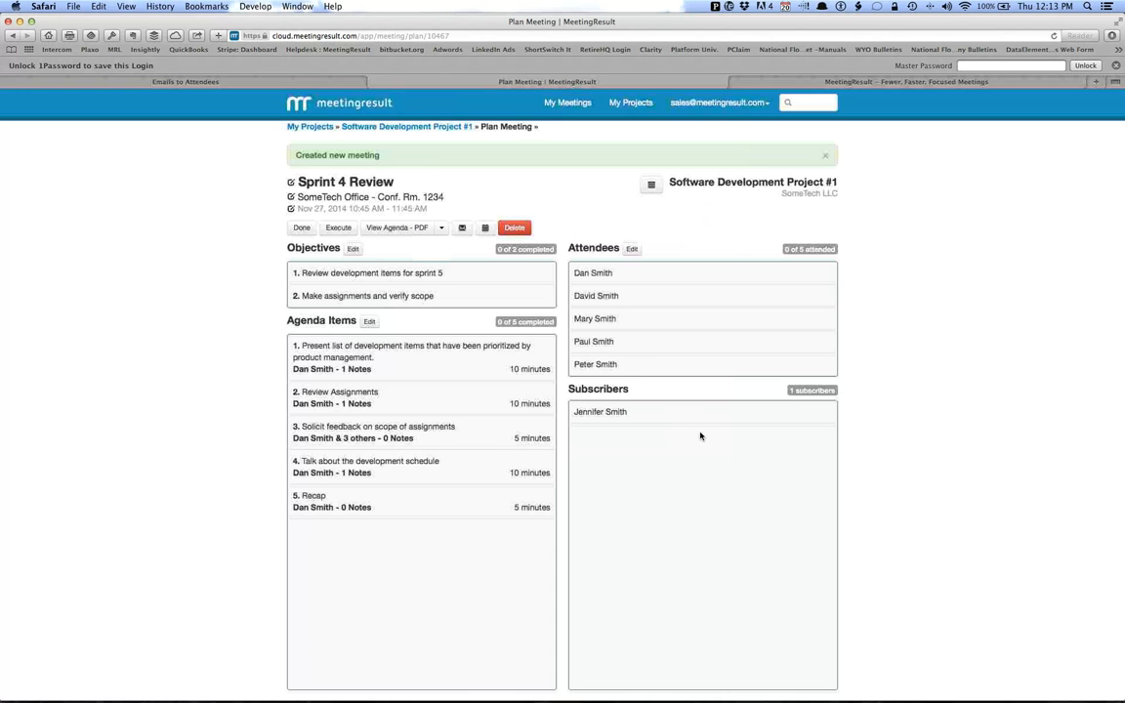
Look at the stakeholders available as attendees and close the list without changes.
{"action": "left_click", "coordinate": [631, 248]}
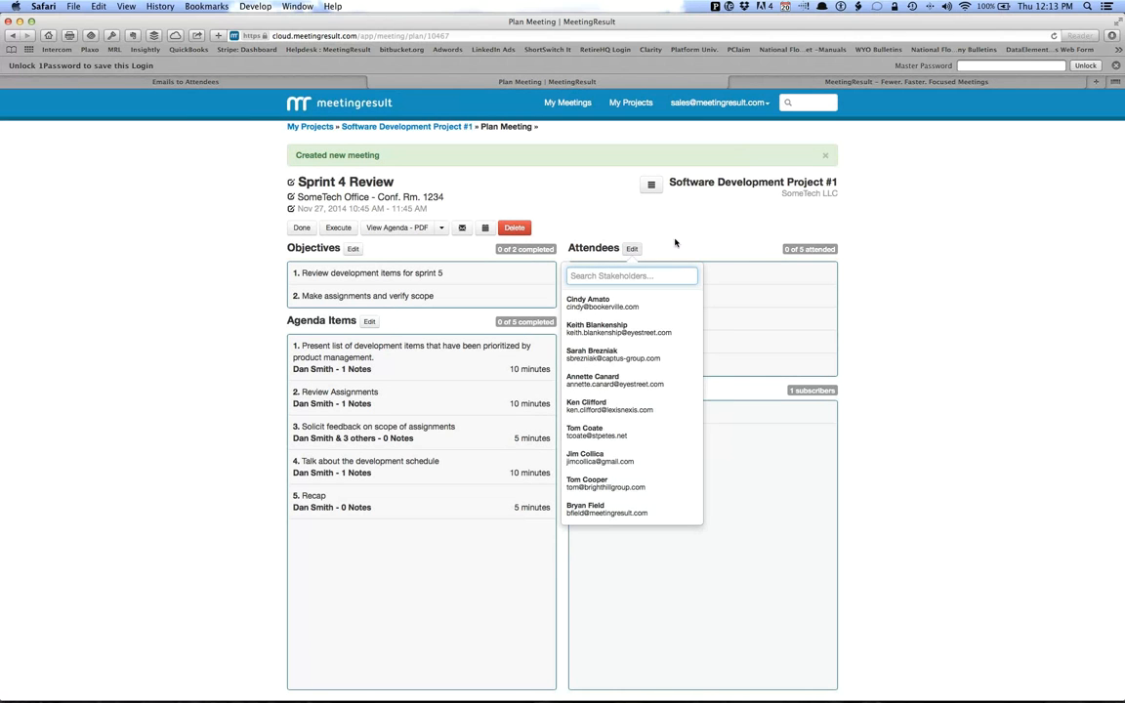
{"action": "left_click", "coordinate": [714, 213]}
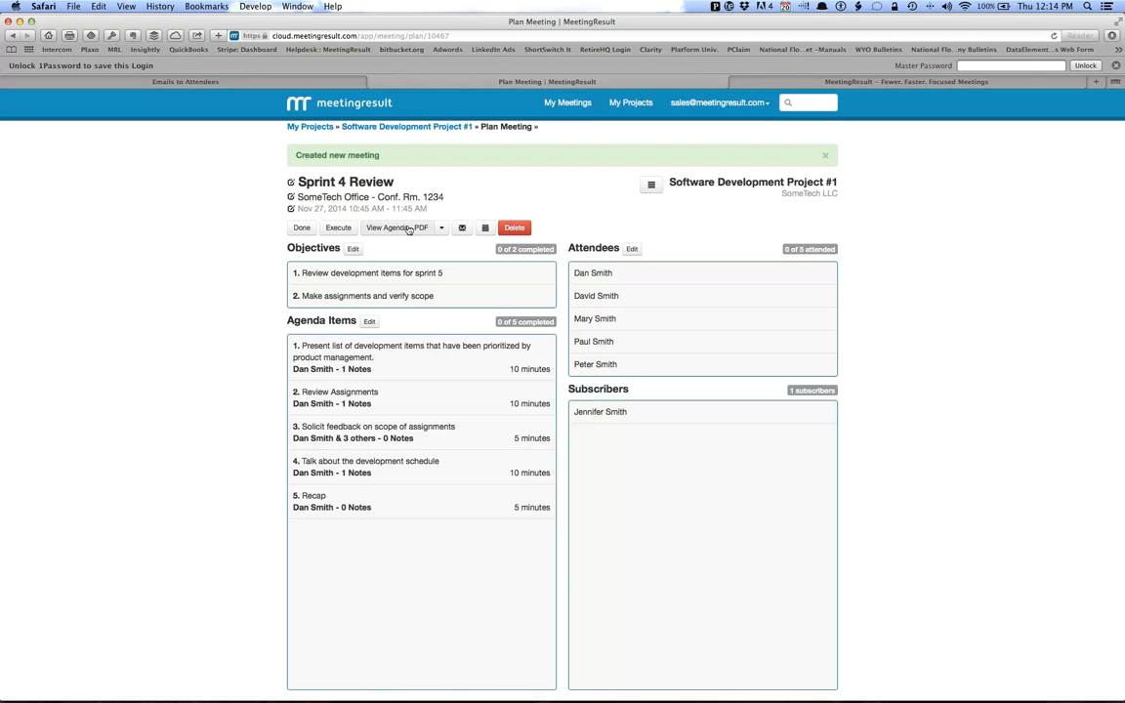
View the meeting agenda as a PDF, read it through to the total estimated time, and return to the meeting plan.
{"action": "left_click", "coordinate": [441, 228]}
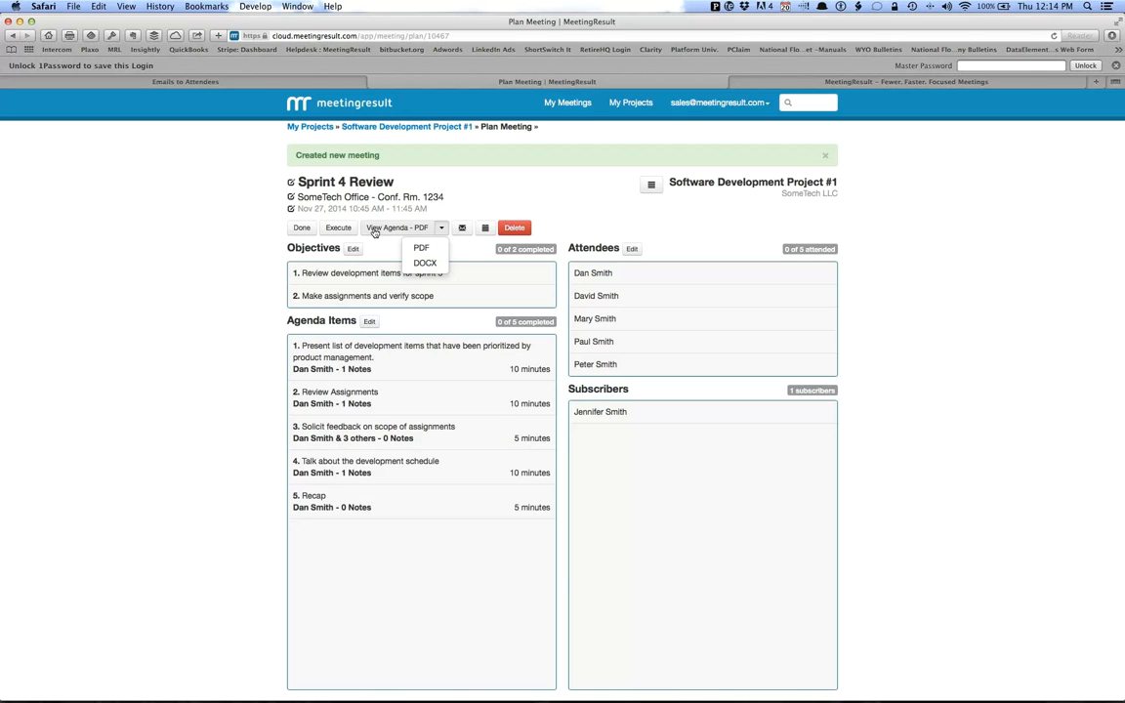
{"action": "left_click", "coordinate": [396, 228]}
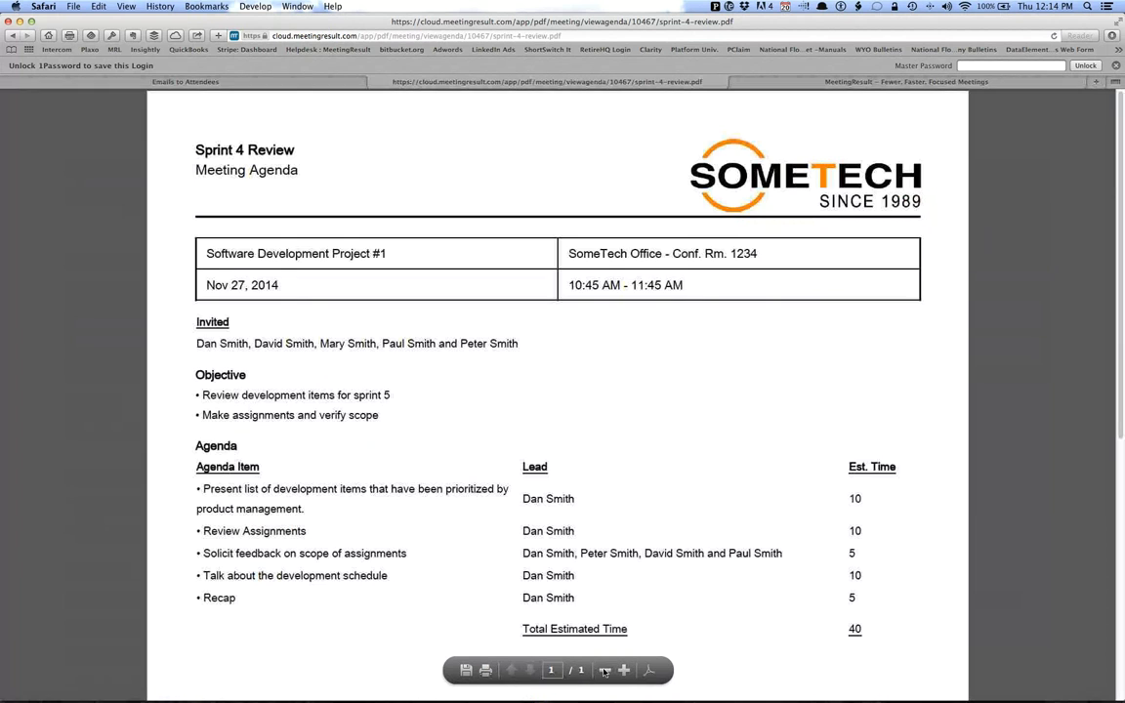
{"action": "left_click", "coordinate": [604, 670]}
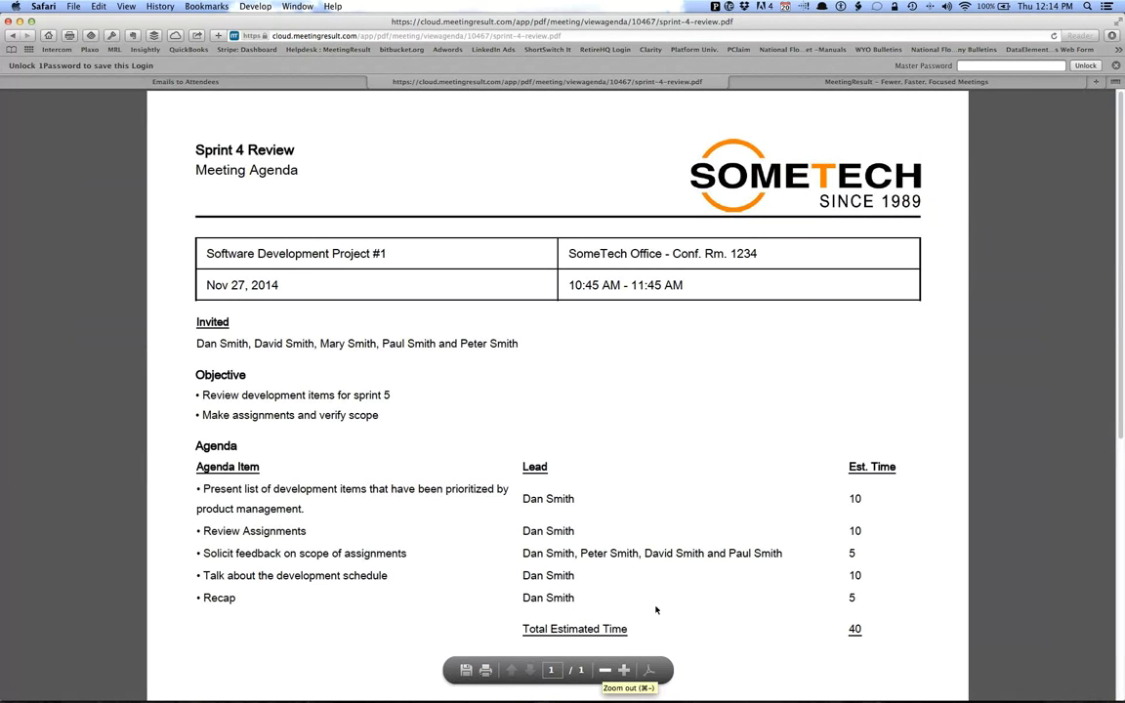
{"action": "scroll", "coordinate": [735, 529], "scroll_direction": "down", "scroll_amount": 5}
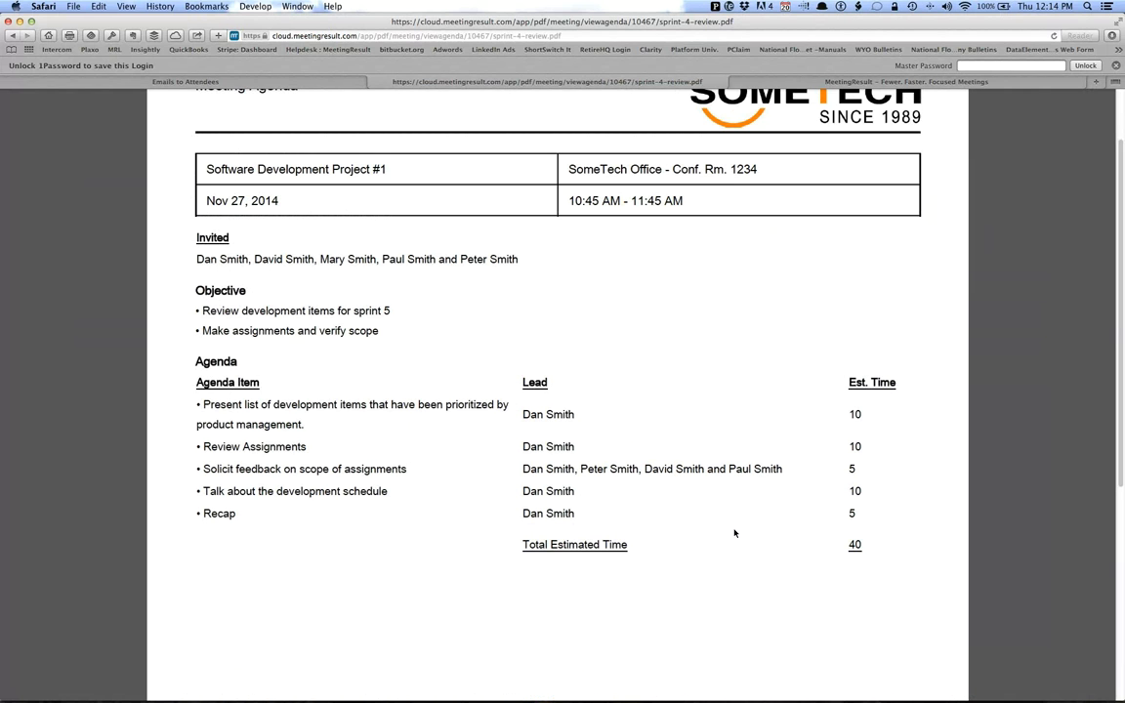
{"action": "scroll", "coordinate": [734, 533], "scroll_direction": "down", "scroll_amount": 5}
{"action": "left_click", "coordinate": [11, 35]}
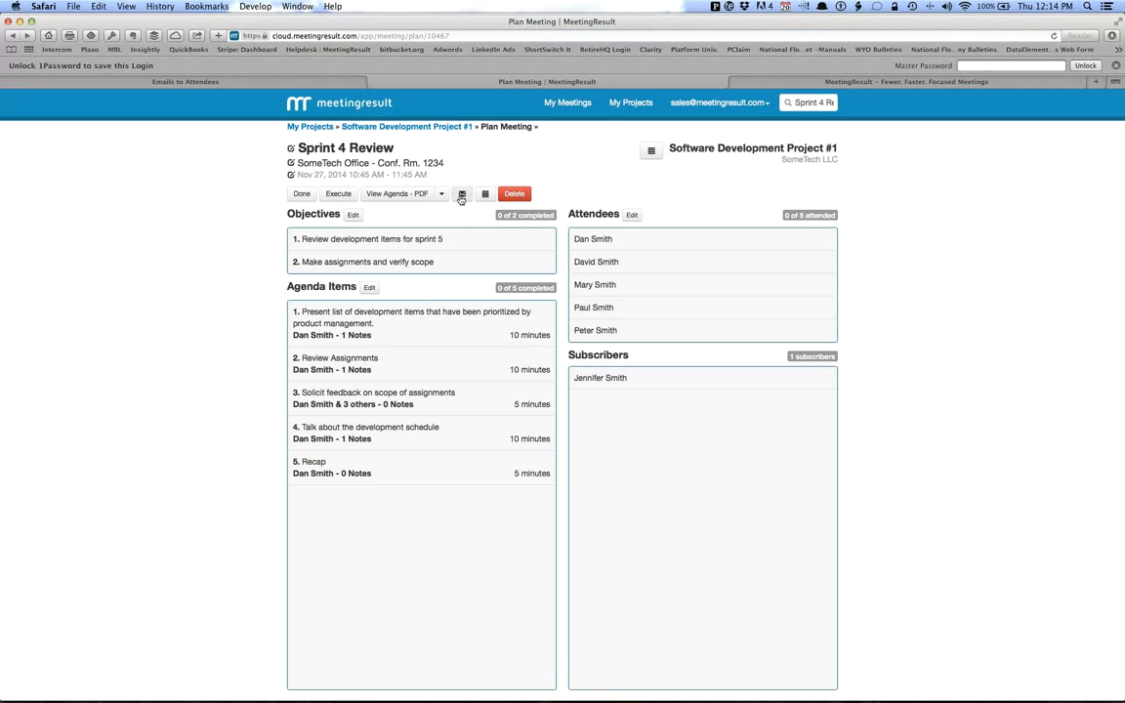
Email the agenda and calendar invite links to the attendees and subscriber through Mail, and return to the meeting plan in Safari.
{"action": "left_click", "coordinate": [462, 195]}
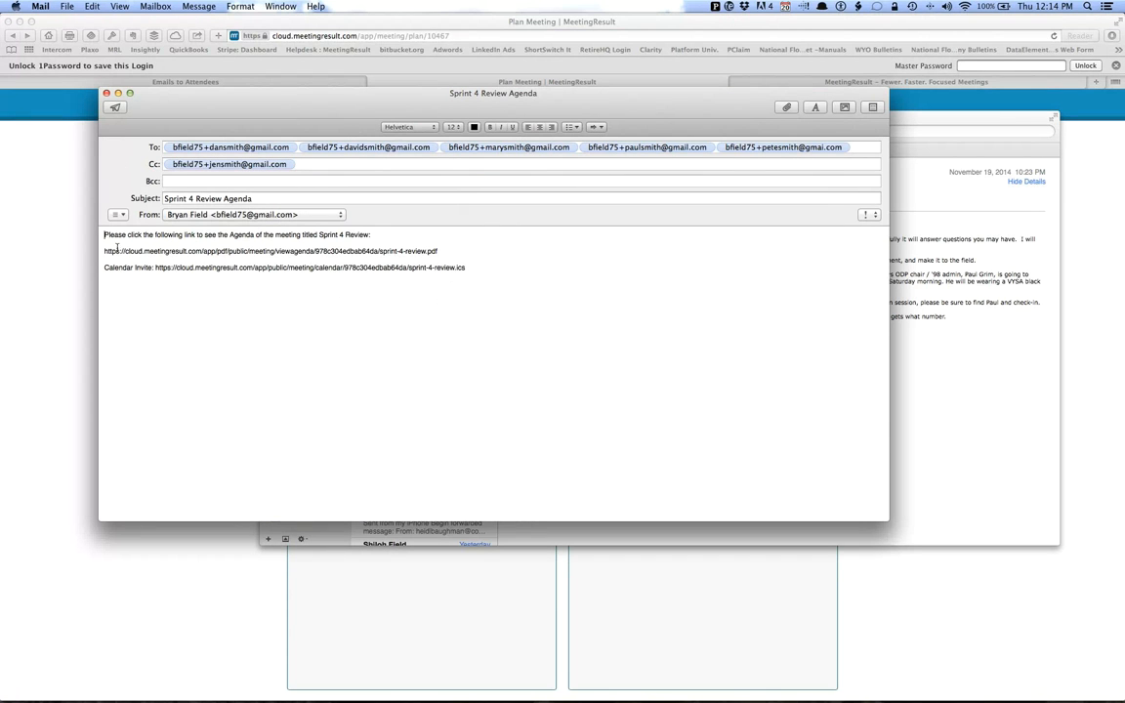
{"action": "left_click_drag", "start_coordinate": [107, 251], "coordinate": [465, 249]}
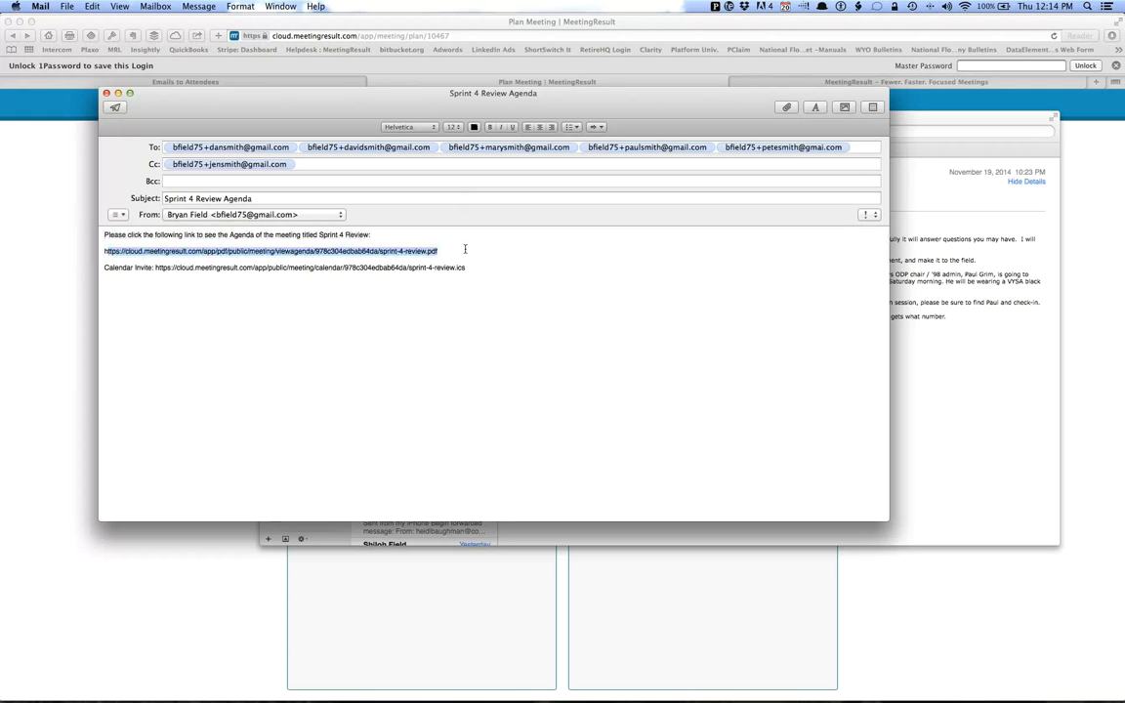
{"action": "left_click_drag", "start_coordinate": [107, 270], "coordinate": [466, 270]}
{"action": "left_click", "coordinate": [501, 269]}
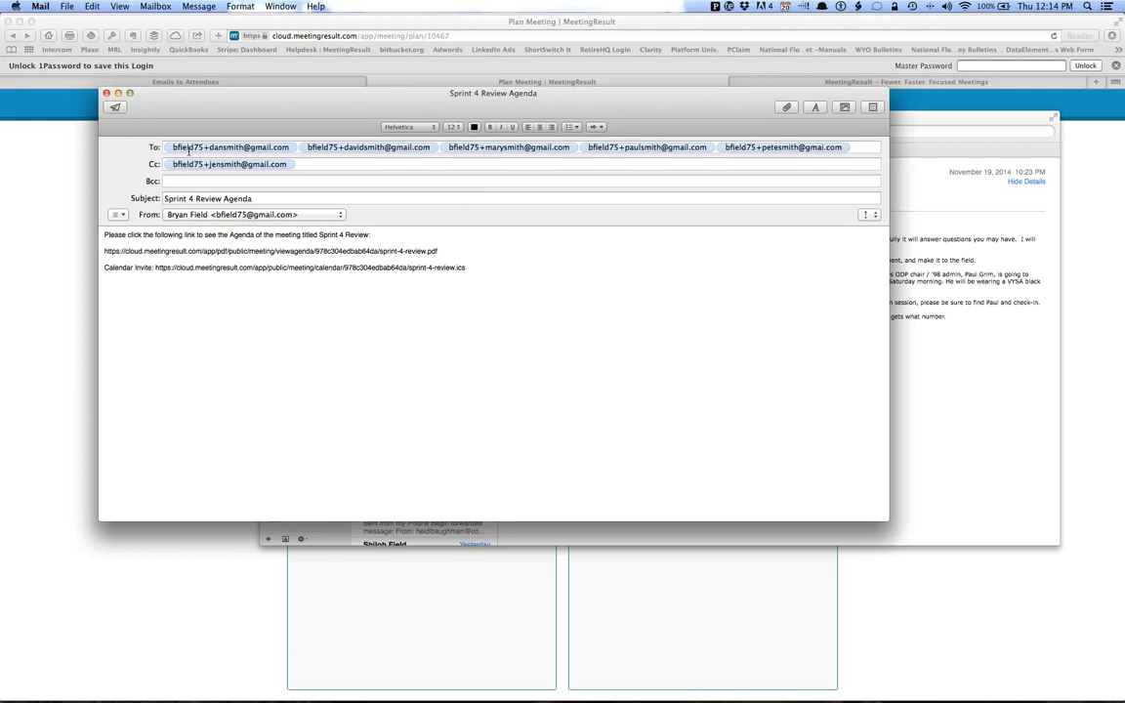
{"action": "left_click", "coordinate": [115, 107]}
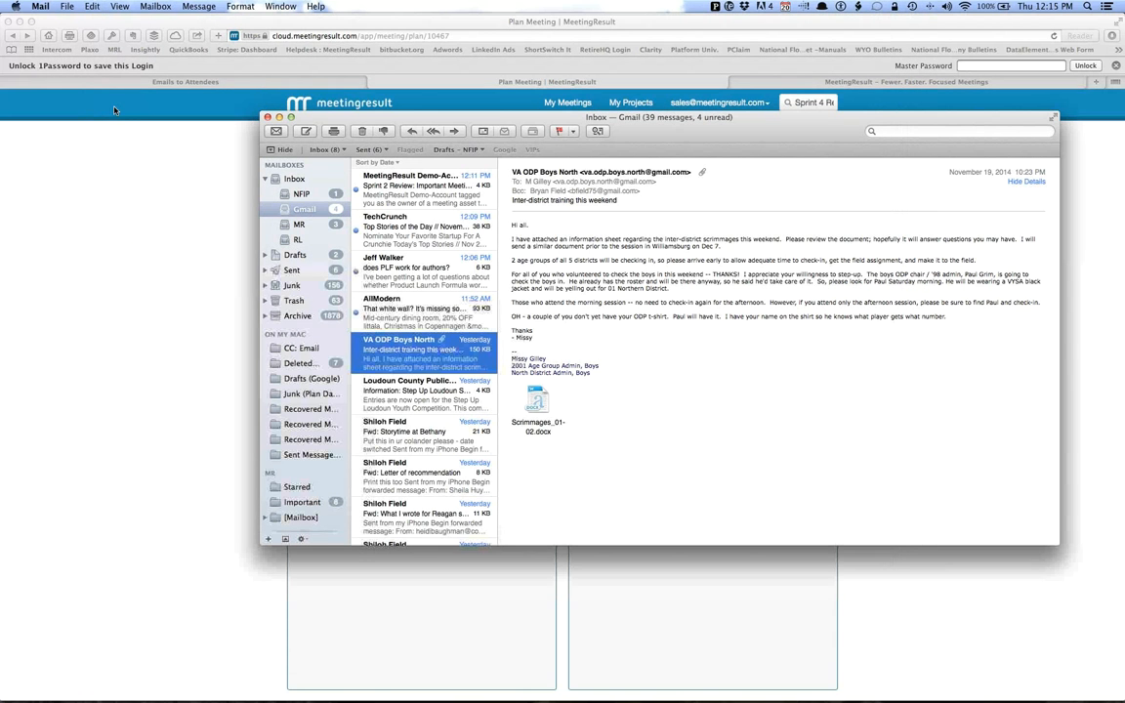
{"action": "left_click", "coordinate": [135, 117]}
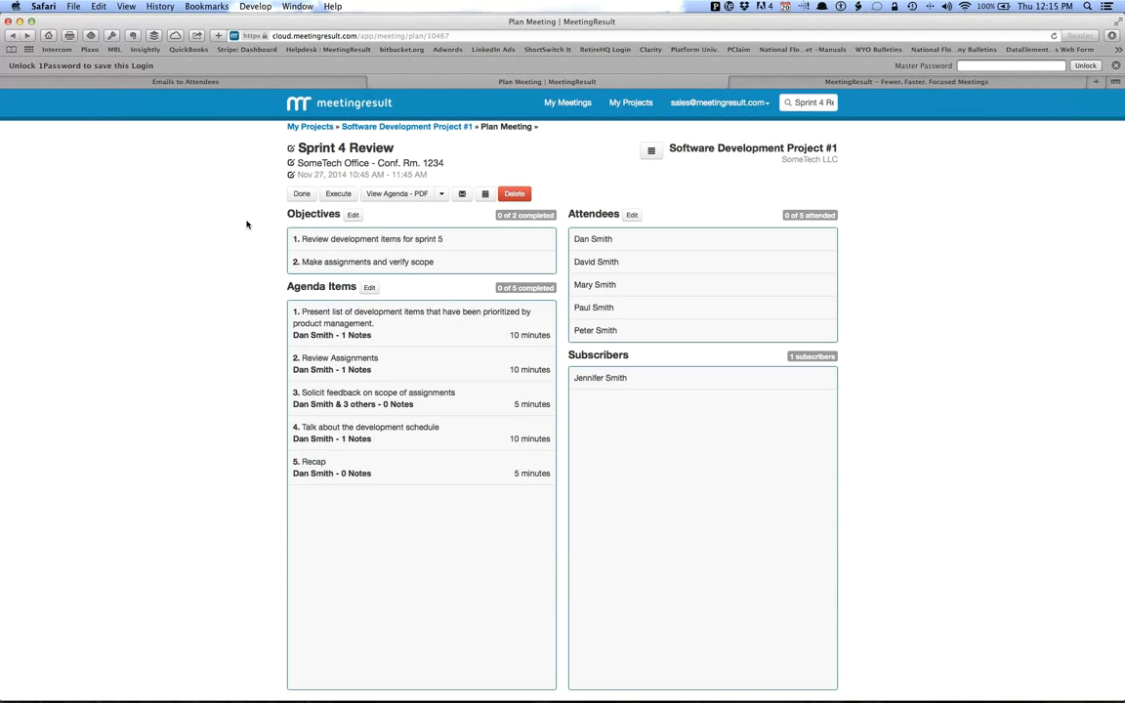
Finish planning and start executing the Sprint 4 Review meeting scheduled for Nov 27, 2014 from the meetings list.
{"action": "left_click", "coordinate": [304, 195]}
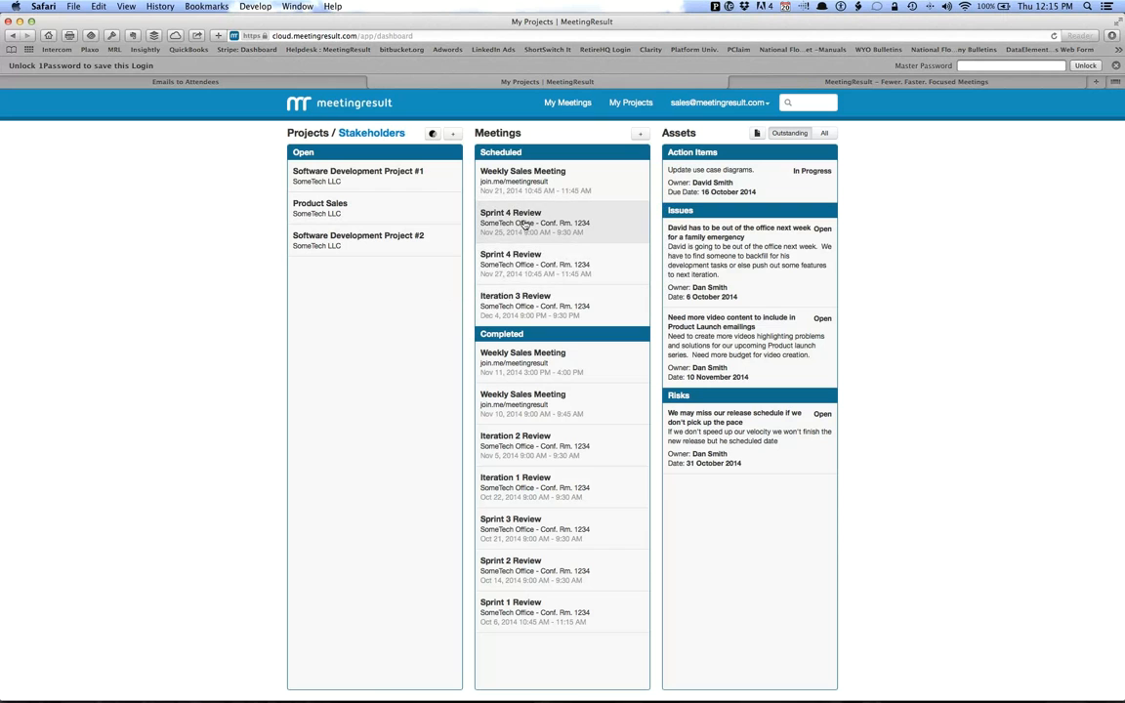
{"action": "left_click", "coordinate": [528, 268]}
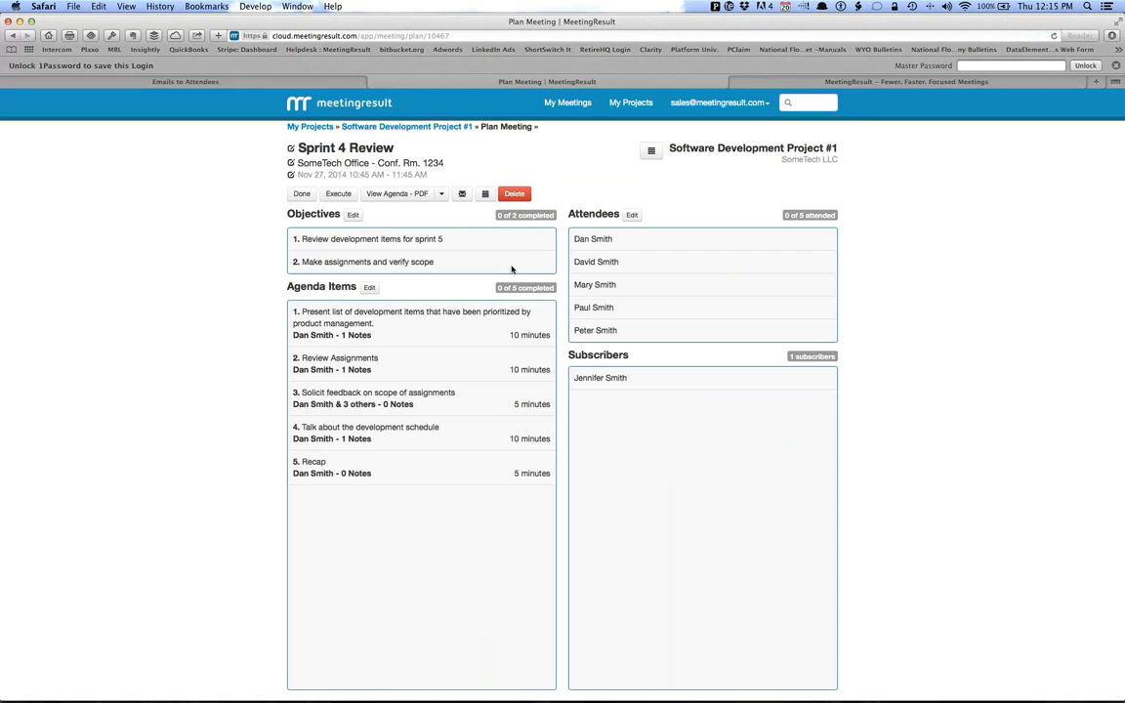
{"action": "left_click", "coordinate": [338, 195]}
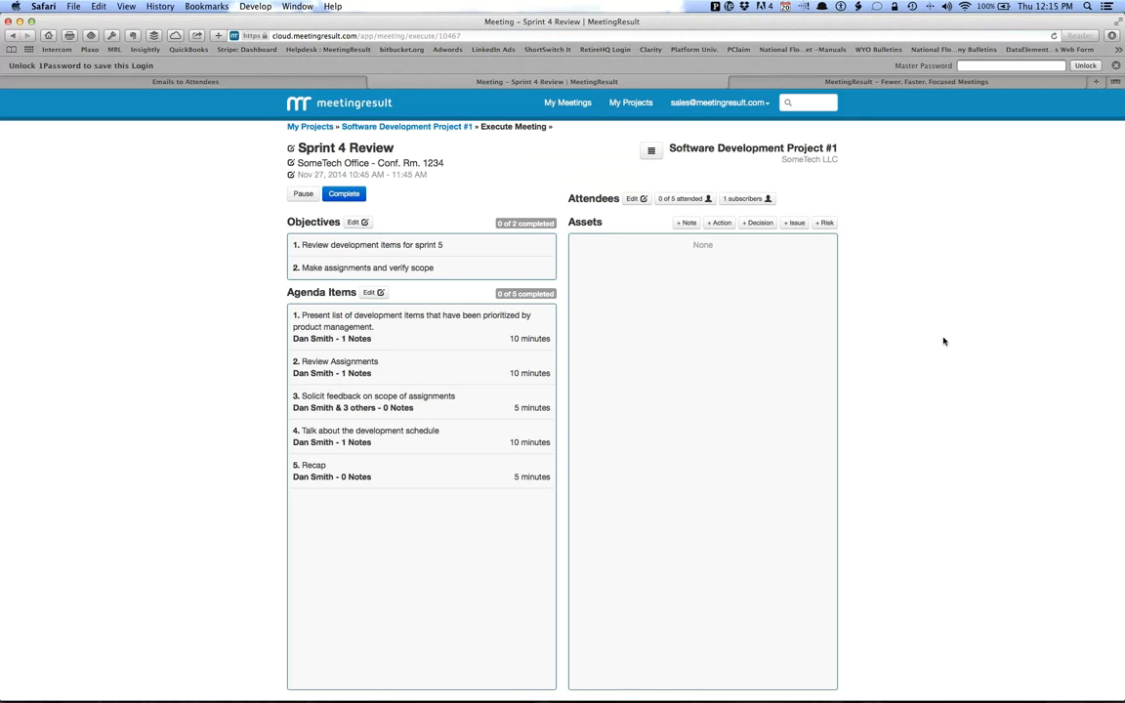
Mark all five invited attendees as having attended the meeting.
{"action": "left_click", "coordinate": [683, 203]}
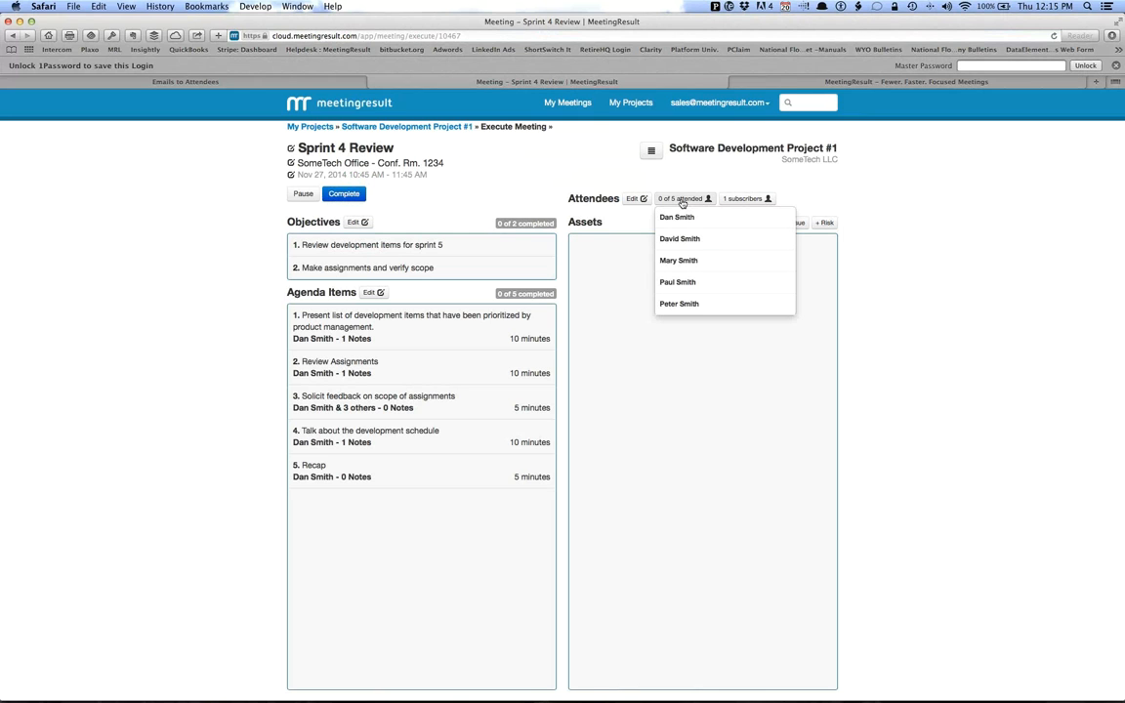
{"action": "left_click", "coordinate": [774, 216]}
{"action": "left_click", "coordinate": [781, 240]}
{"action": "left_click", "coordinate": [780, 261]}
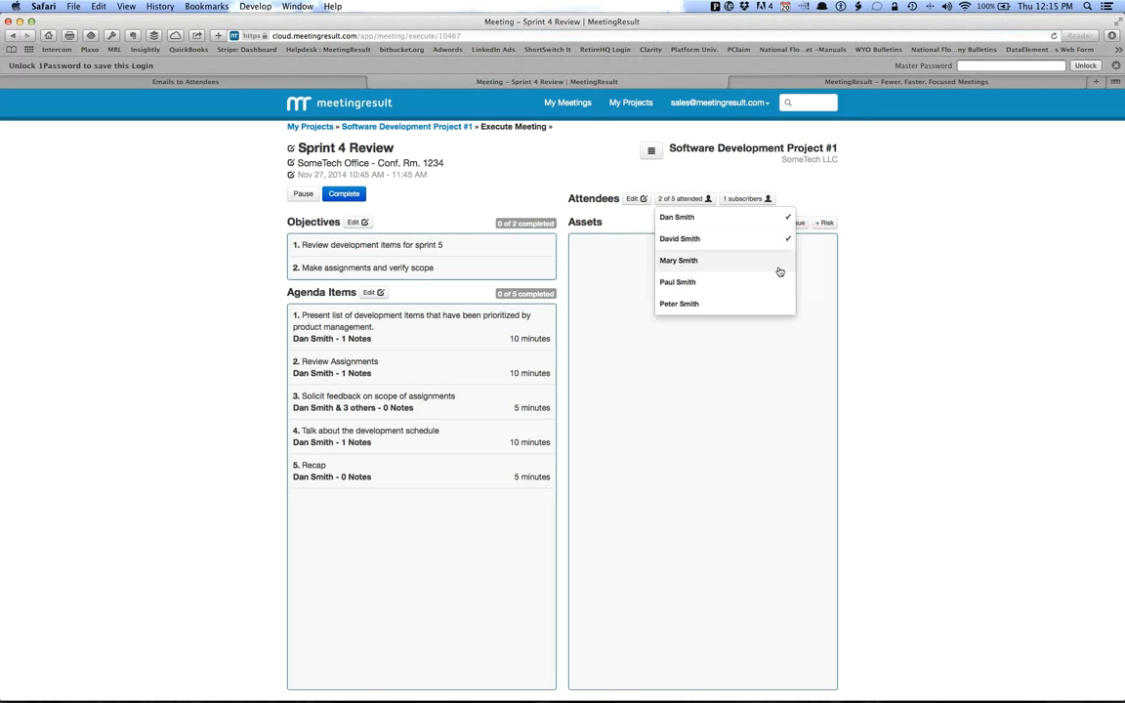
{"action": "left_click", "coordinate": [780, 283]}
{"action": "left_click", "coordinate": [782, 304]}
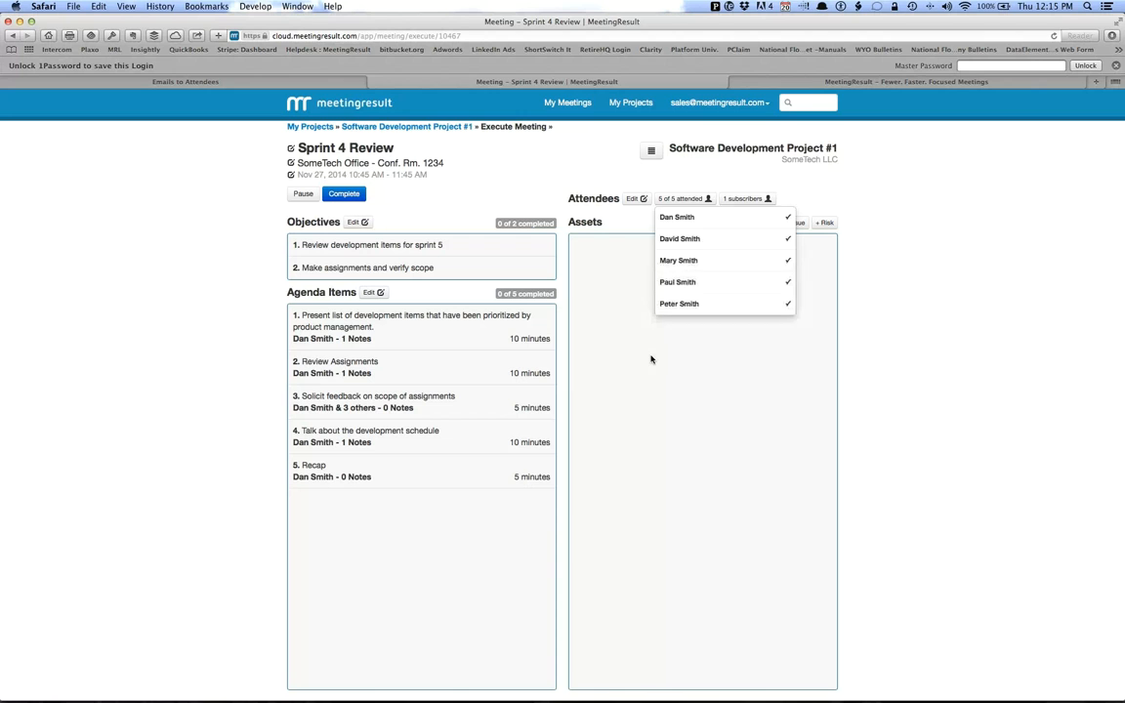
{"action": "left_click", "coordinate": [660, 339]}
Check the running meeting's subscribers and its objectives without changing them.
{"action": "left_click", "coordinate": [743, 201]}
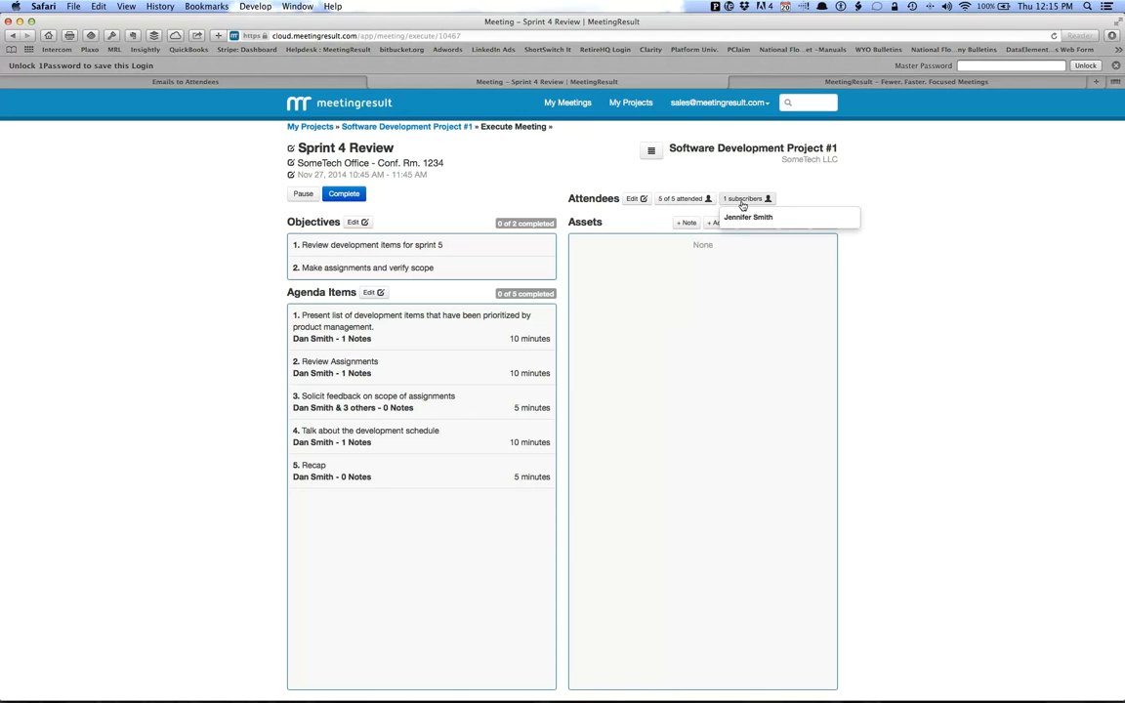
{"action": "left_click", "coordinate": [660, 185]}
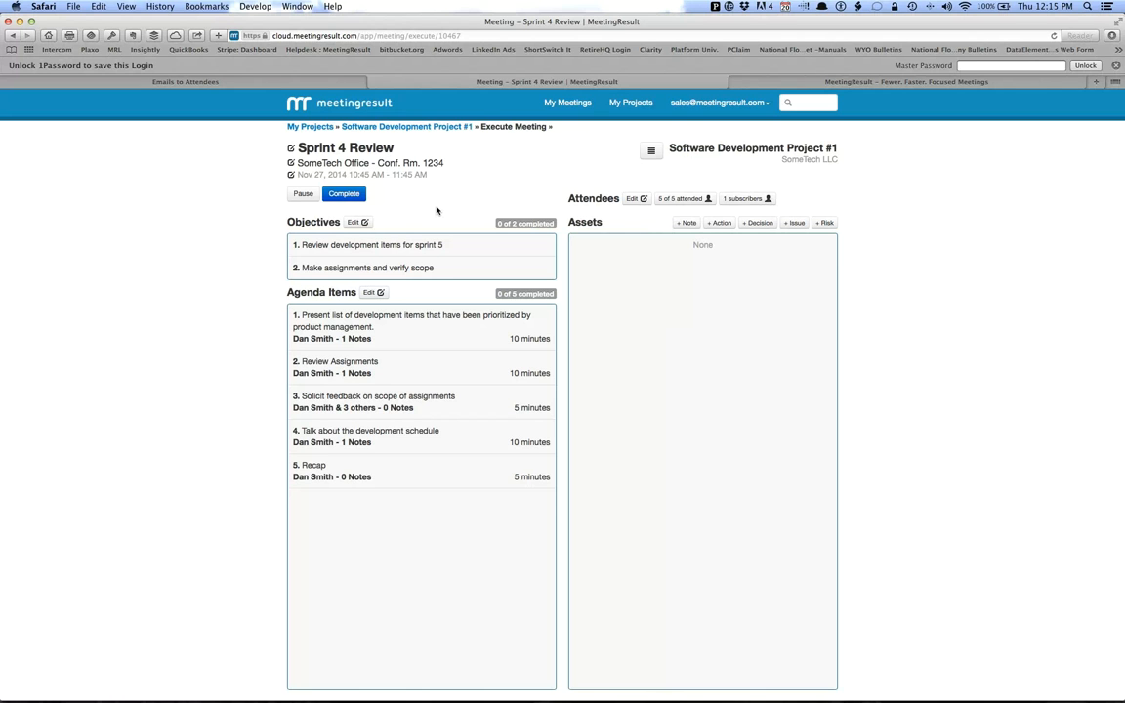
{"action": "left_click", "coordinate": [357, 222]}
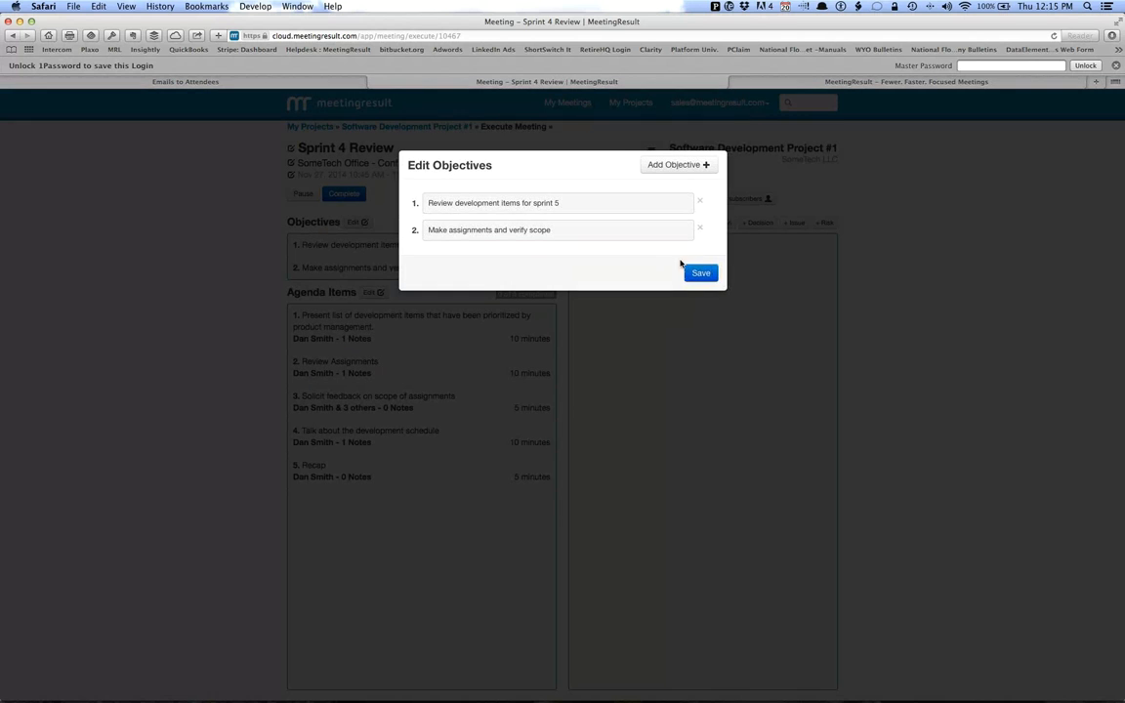
{"action": "left_click", "coordinate": [705, 272]}
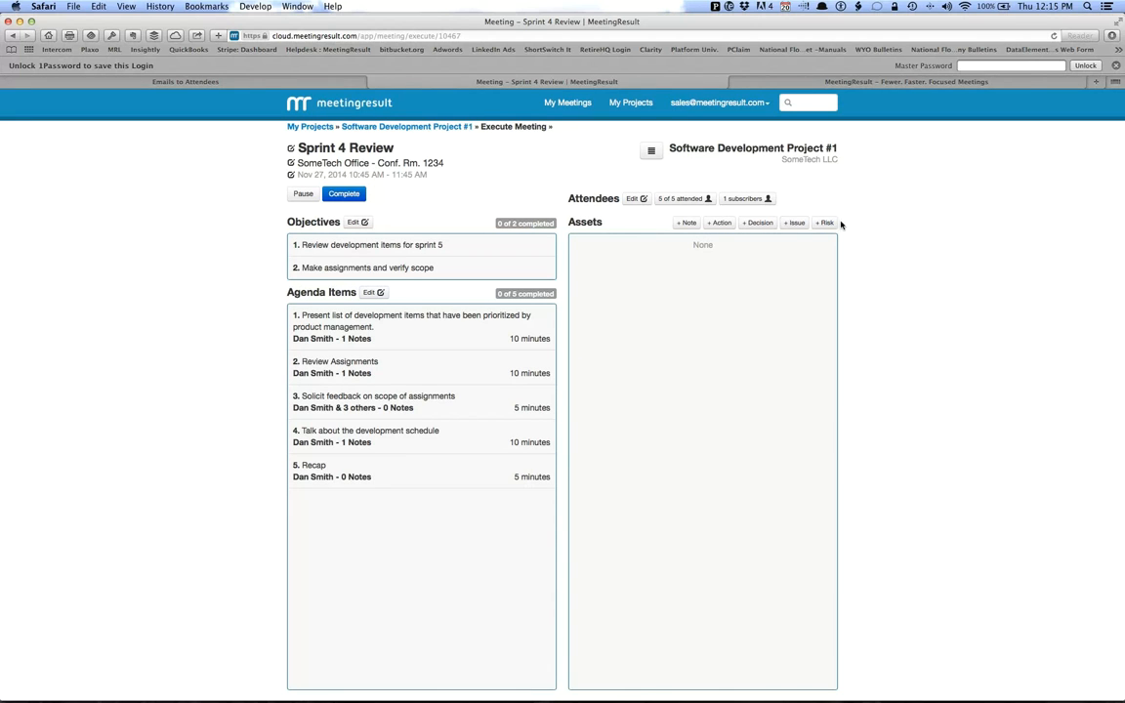
Add a note to the running meeting's assets reading "This is a sample note.".
{"action": "left_click", "coordinate": [689, 224]}
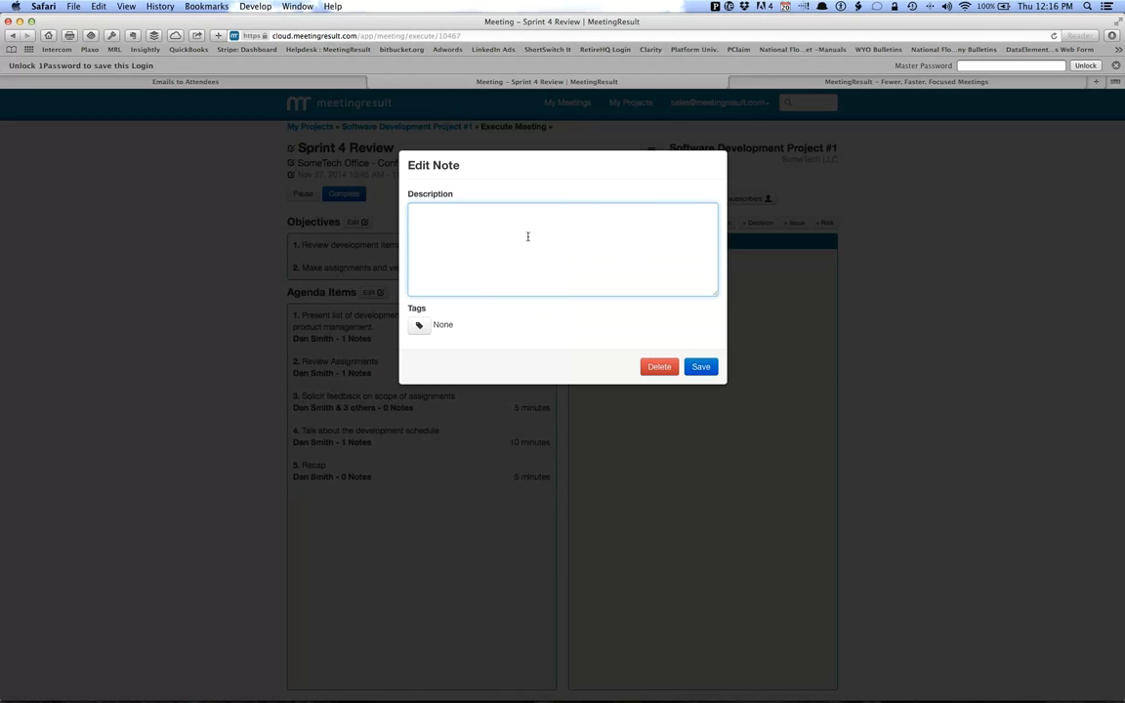
{"action": "type", "text": "This is a am"}
{"action": "type", "text": " samp"}
{"action": "type", "text": "le note."}
{"action": "left_click", "coordinate": [700, 367]}
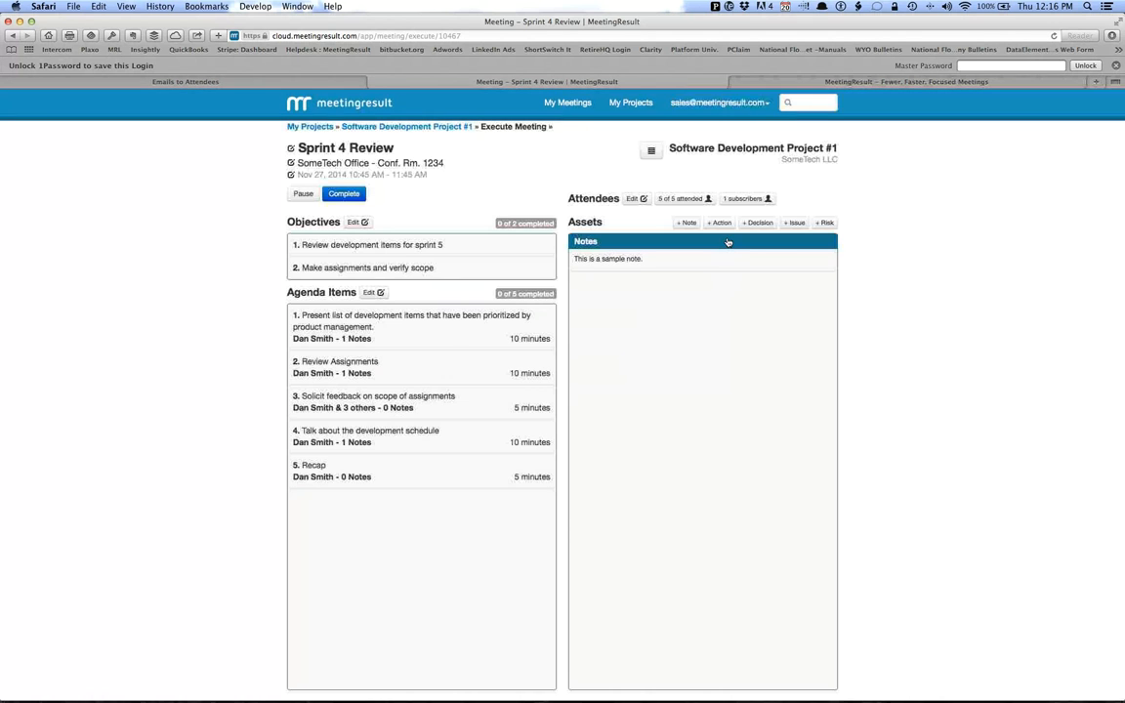
Add an action item "Please send the report." with the project leader as owner and due date 11/27/2014.
{"action": "left_click", "coordinate": [720, 223]}
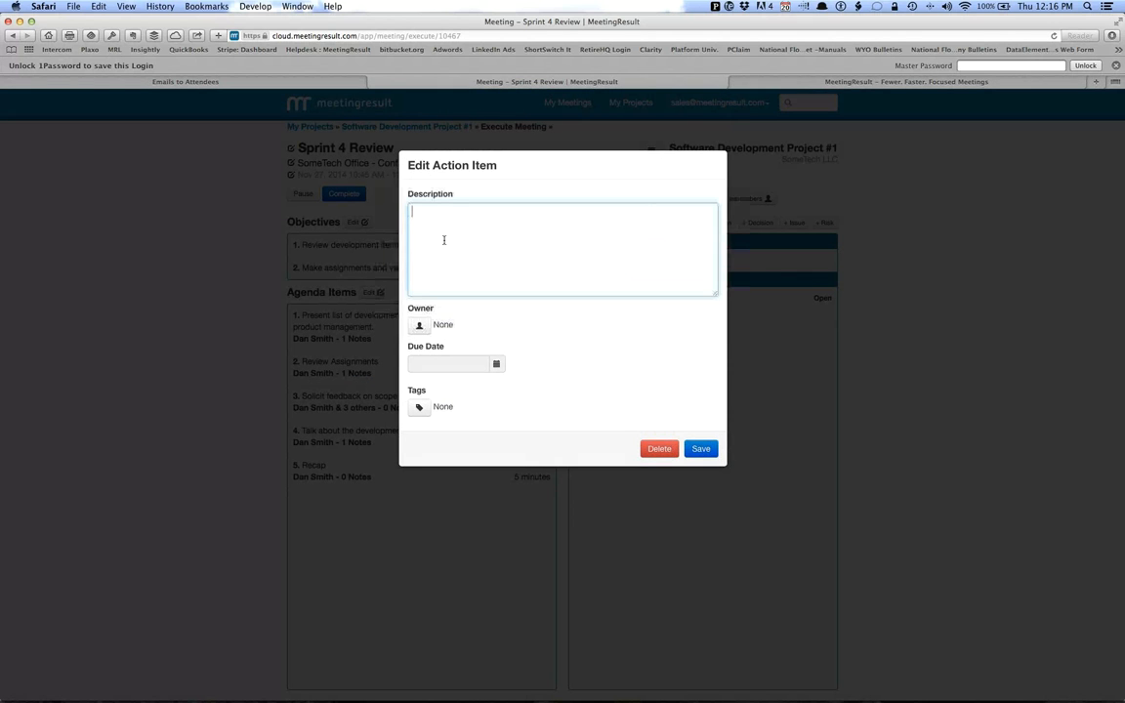
{"action": "type", "text": "Please send the repot."}
{"action": "left_click", "coordinate": [422, 325]}
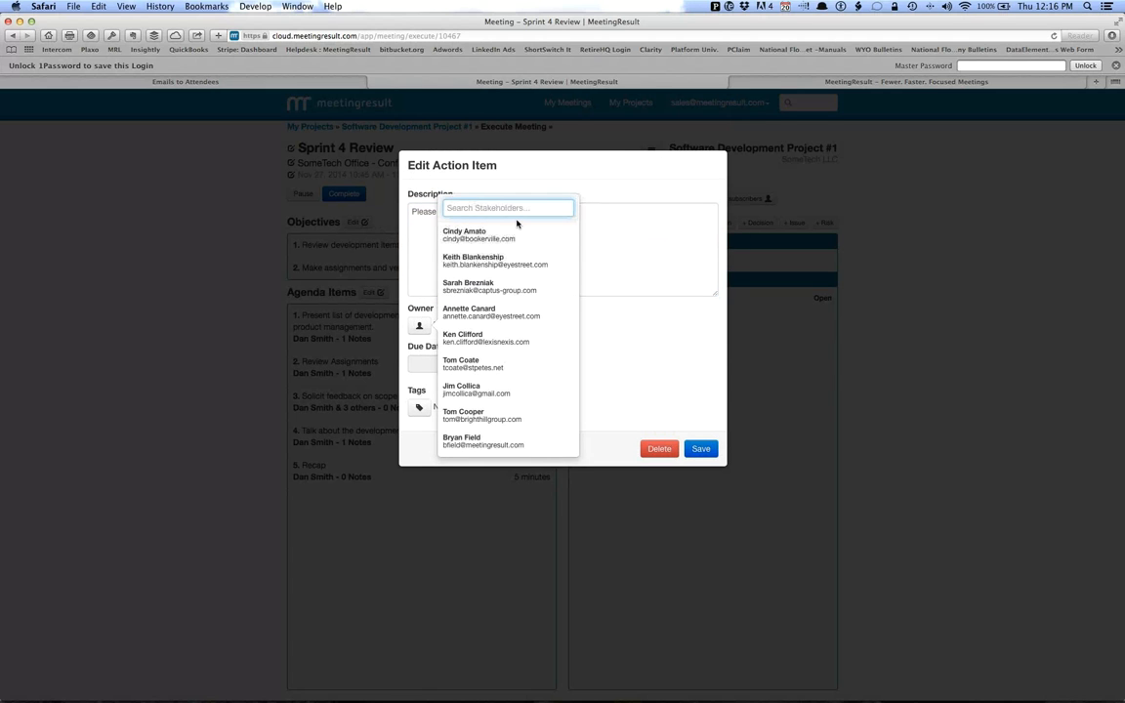
{"action": "type", "text": "dan"}
{"action": "left_click", "coordinate": [574, 237]}
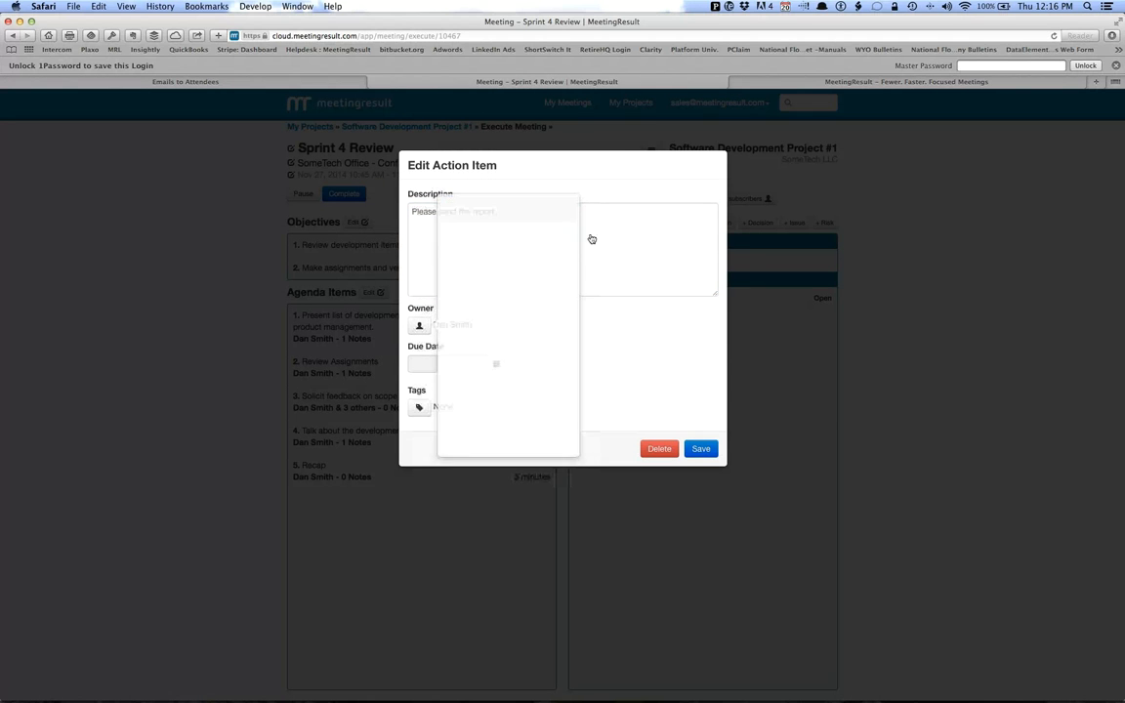
{"action": "left_click", "coordinate": [496, 364]}
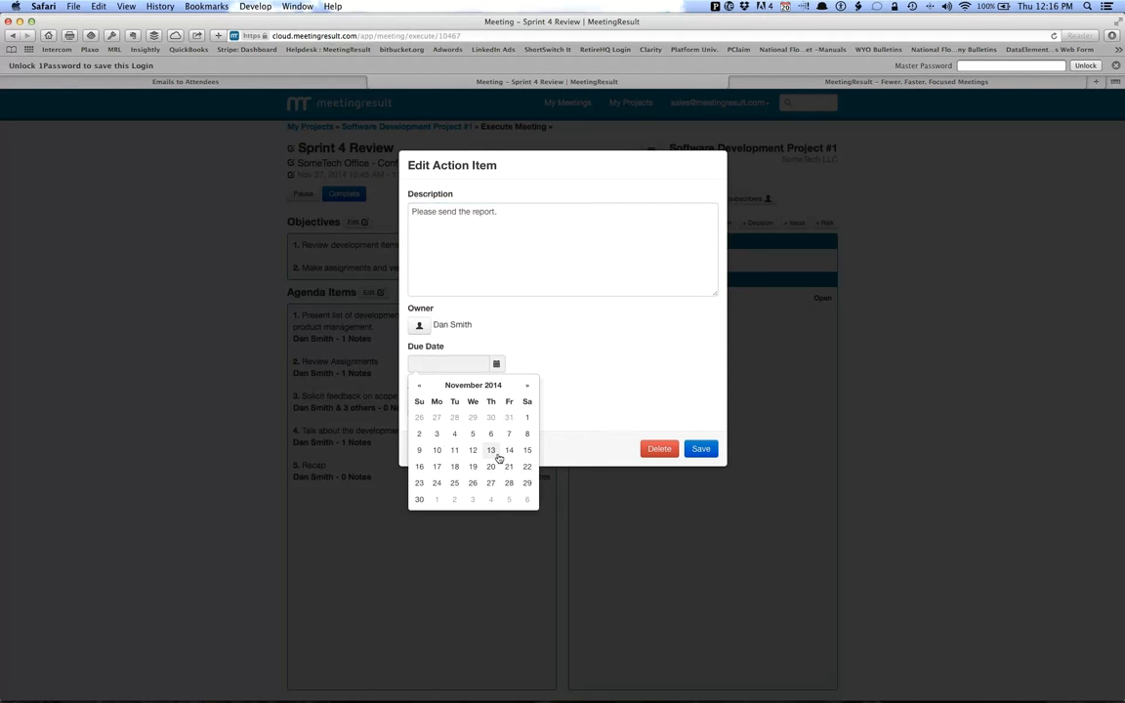
{"action": "left_click", "coordinate": [491, 484]}
{"action": "left_click", "coordinate": [623, 318]}
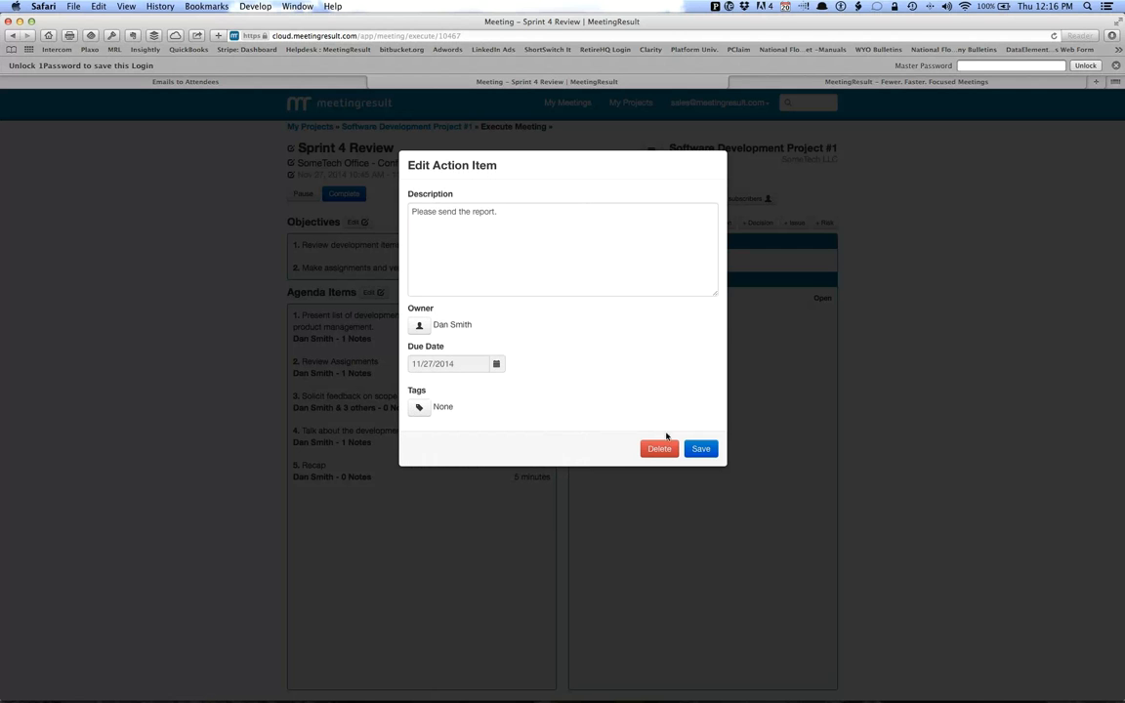
{"action": "left_click", "coordinate": [700, 450]}
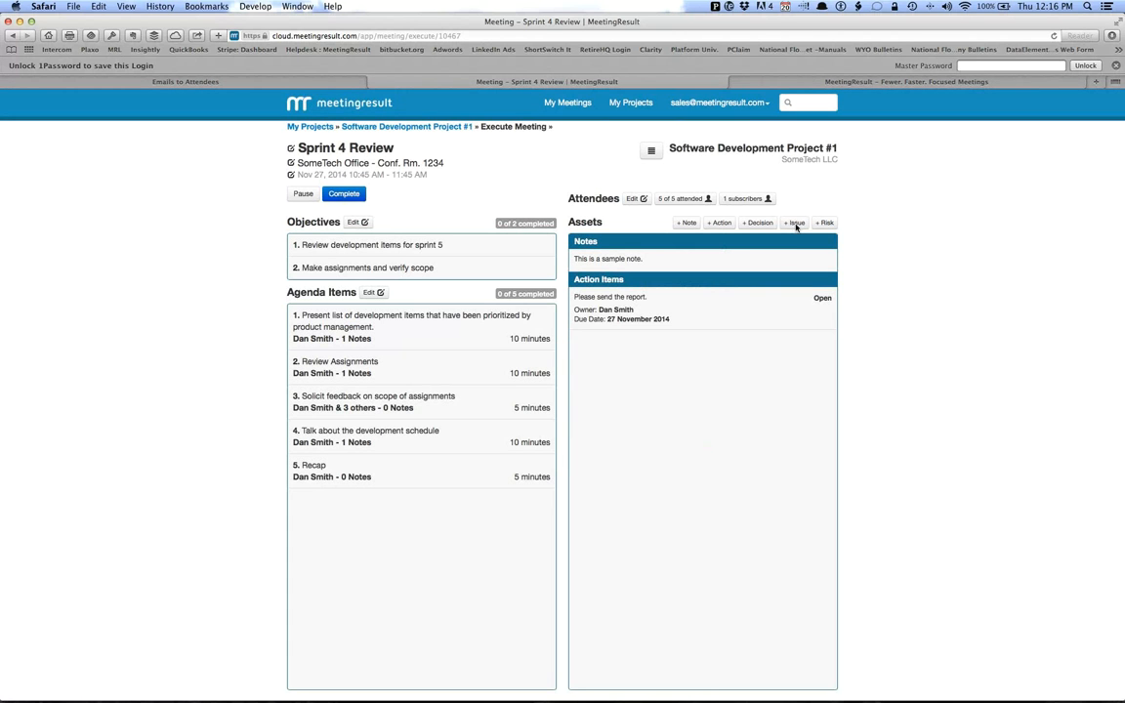
Record a decision titled "Decided to take a decision" with the description "This is the decision.".
{"action": "left_click", "coordinate": [761, 223]}
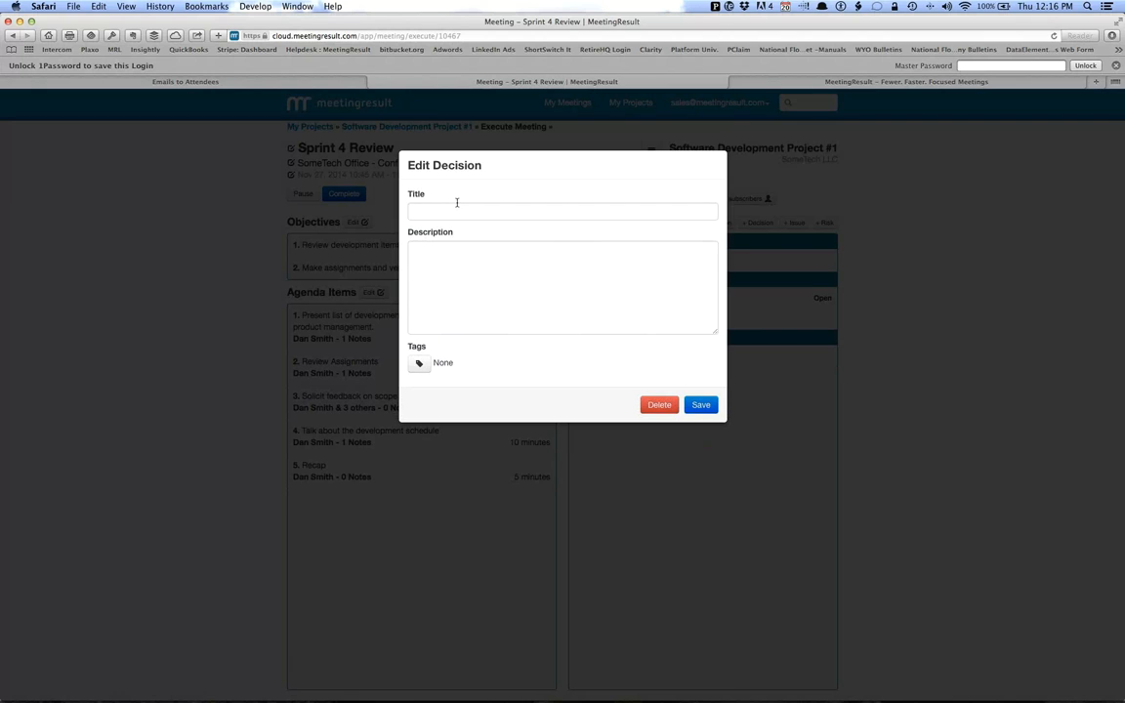
{"action": "type", "text": "Decision"}
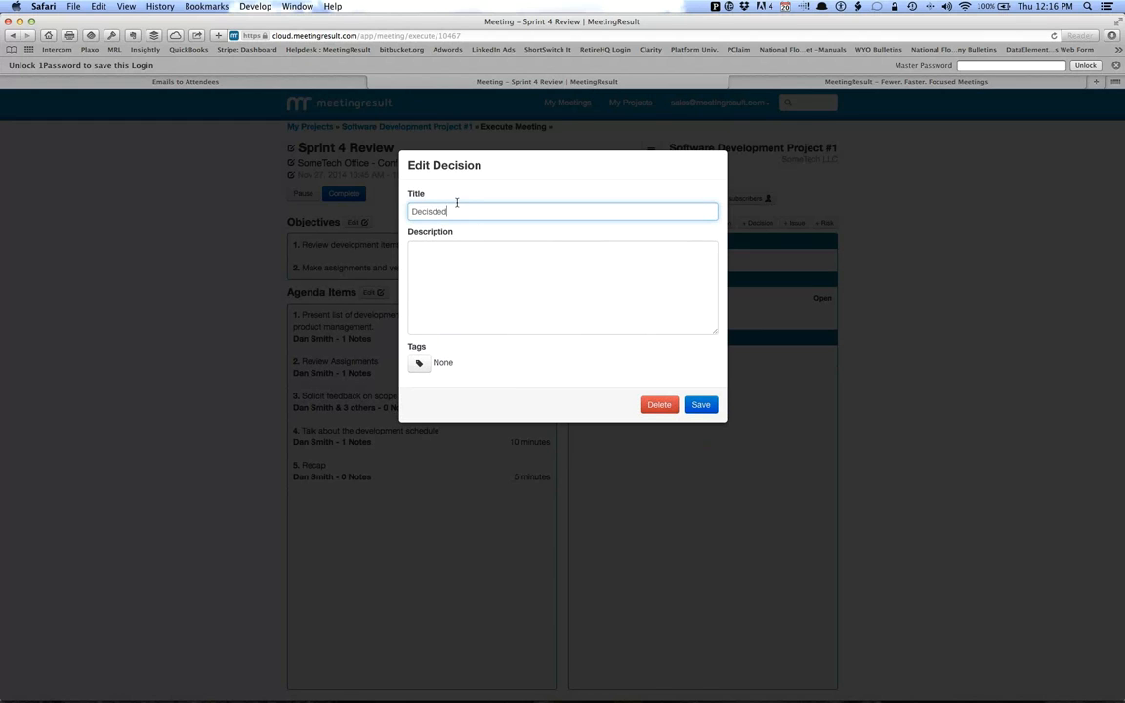
{"action": "key", "text": "BackSpace"}
{"action": "key", "text": "BackSpace"}
{"action": "key", "text": "BackSpace"}
{"action": "key", "text": "BackSpace"}
{"action": "type", "text": "ded to take a decision"}
{"action": "key", "text": "Tab"}
{"action": "type", "text": "This is the decision."}
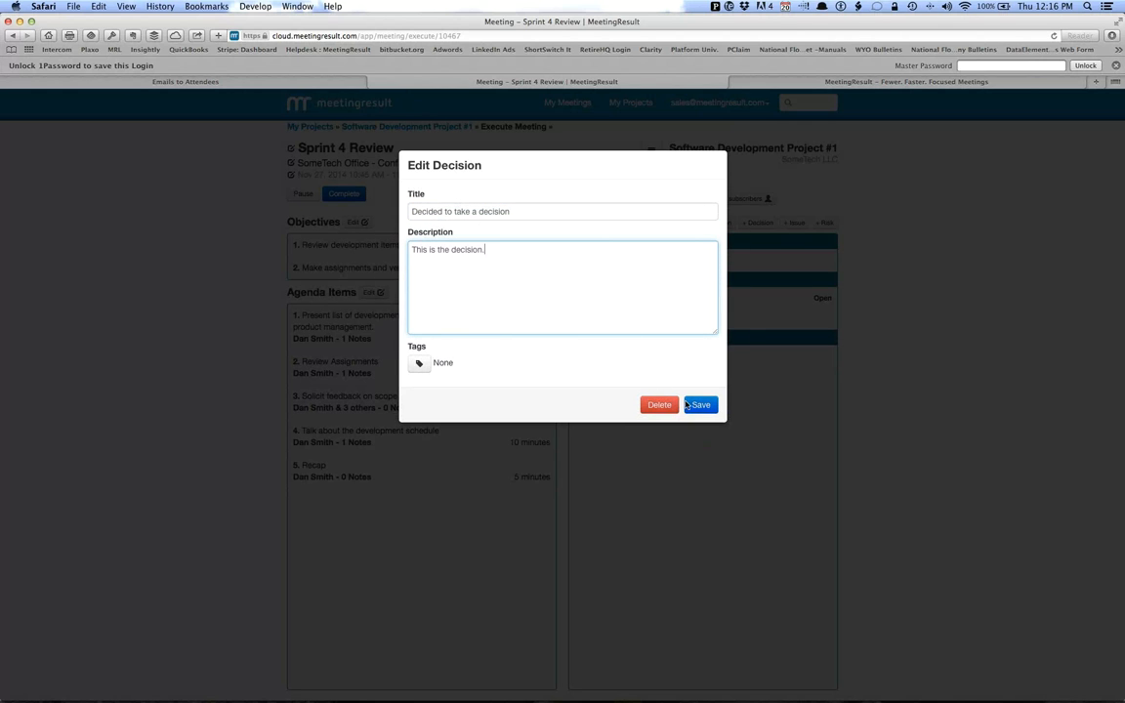
{"action": "left_click", "coordinate": [699, 406]}
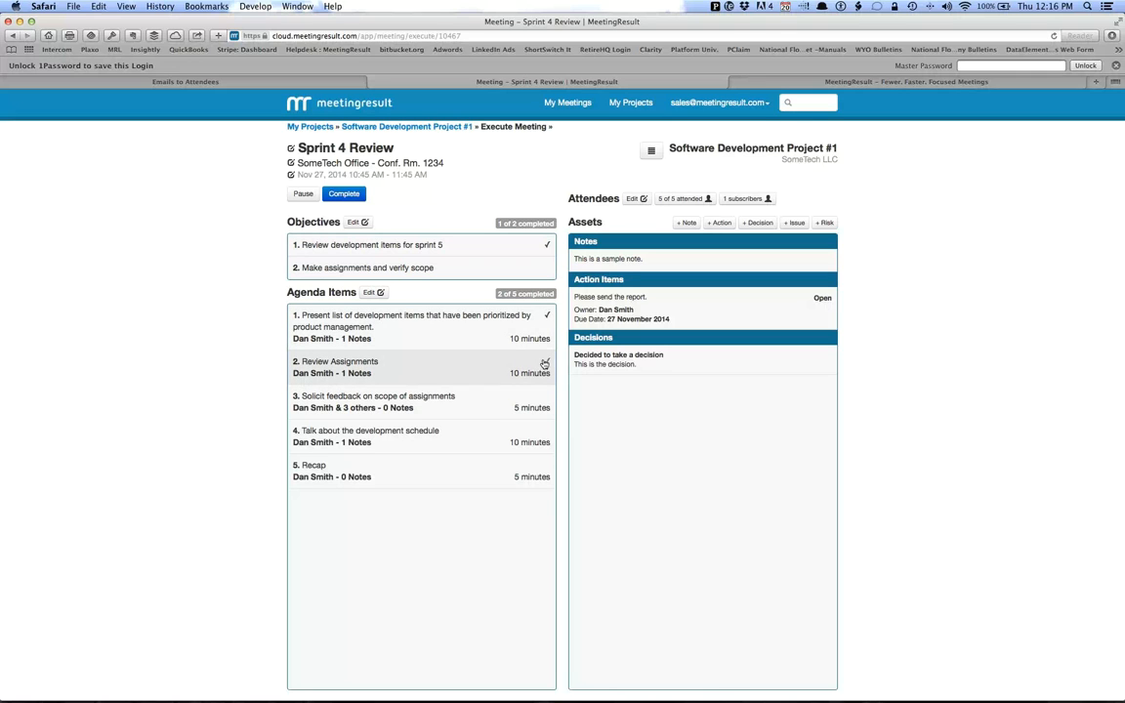
Read the notes for Review Assignments and the development schedule, and mark all agenda items and objectives as completed.
{"action": "left_click", "coordinate": [358, 377]}
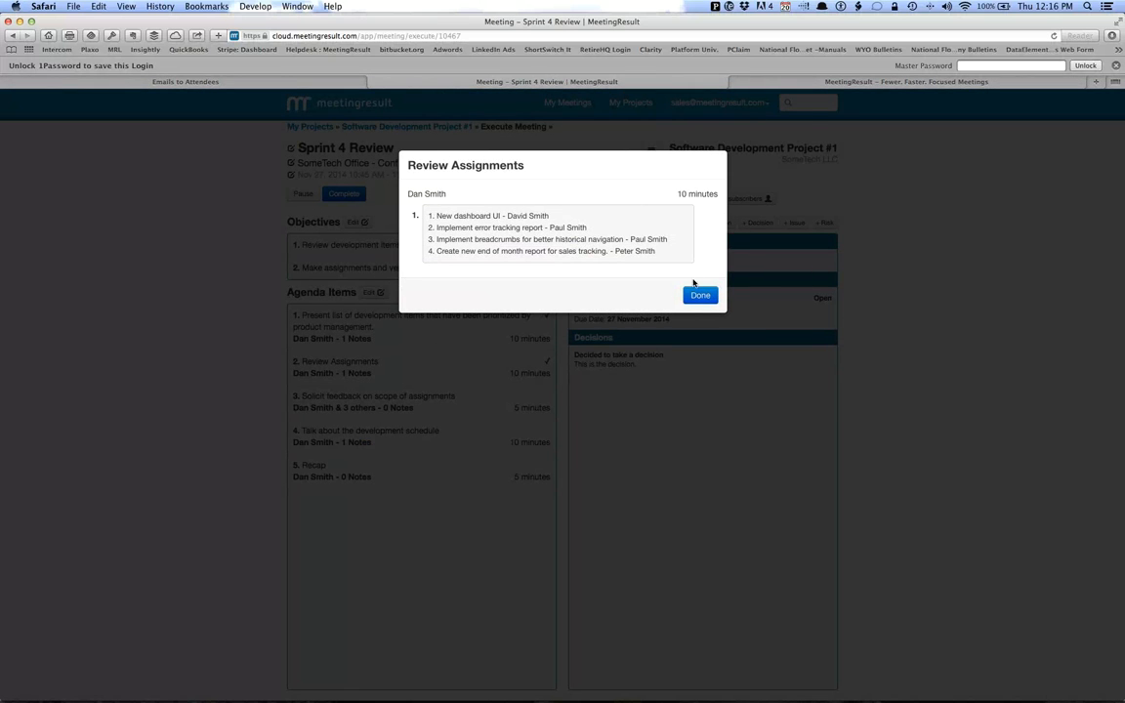
{"action": "left_click", "coordinate": [694, 295]}
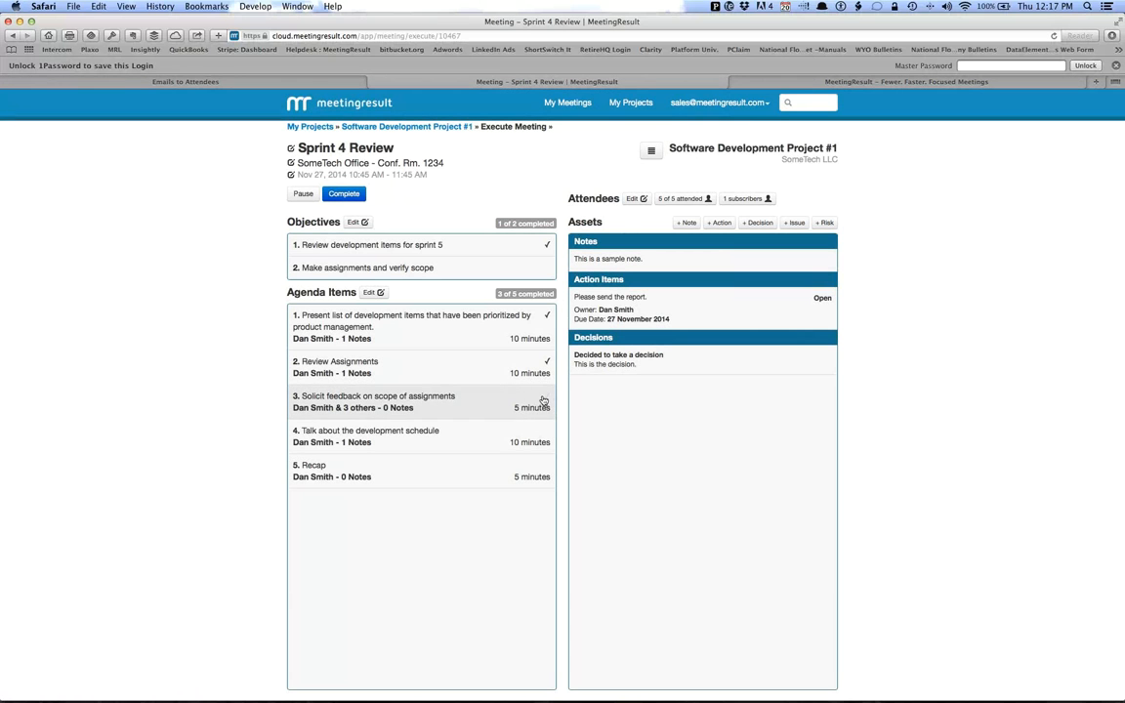
{"action": "left_click", "coordinate": [545, 429]}
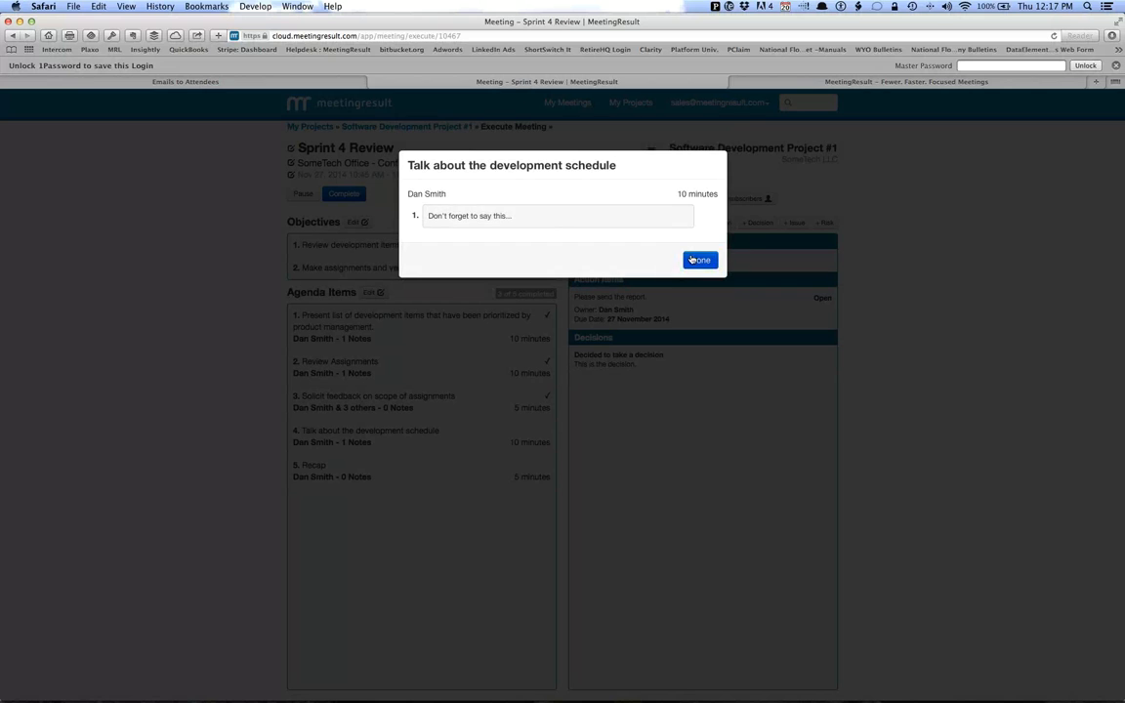
{"action": "left_click", "coordinate": [697, 260]}
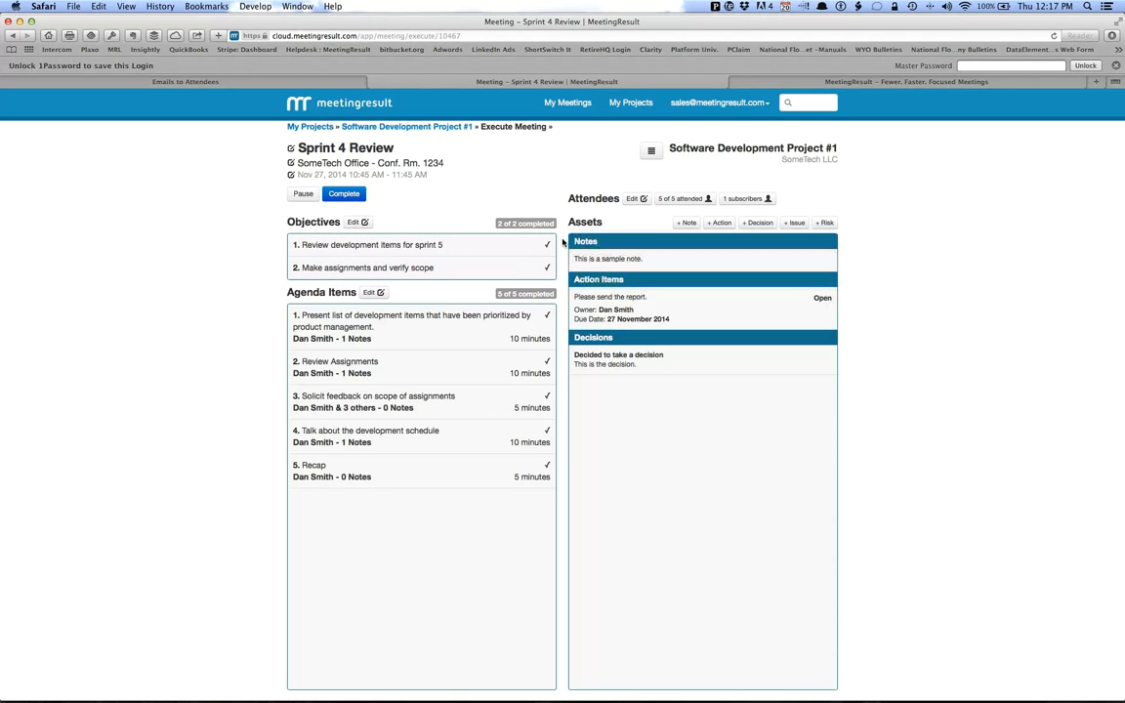
Complete the Sprint 4 Review meeting and send the notification email to the listed stakeholder.
{"action": "left_click", "coordinate": [342, 195]}
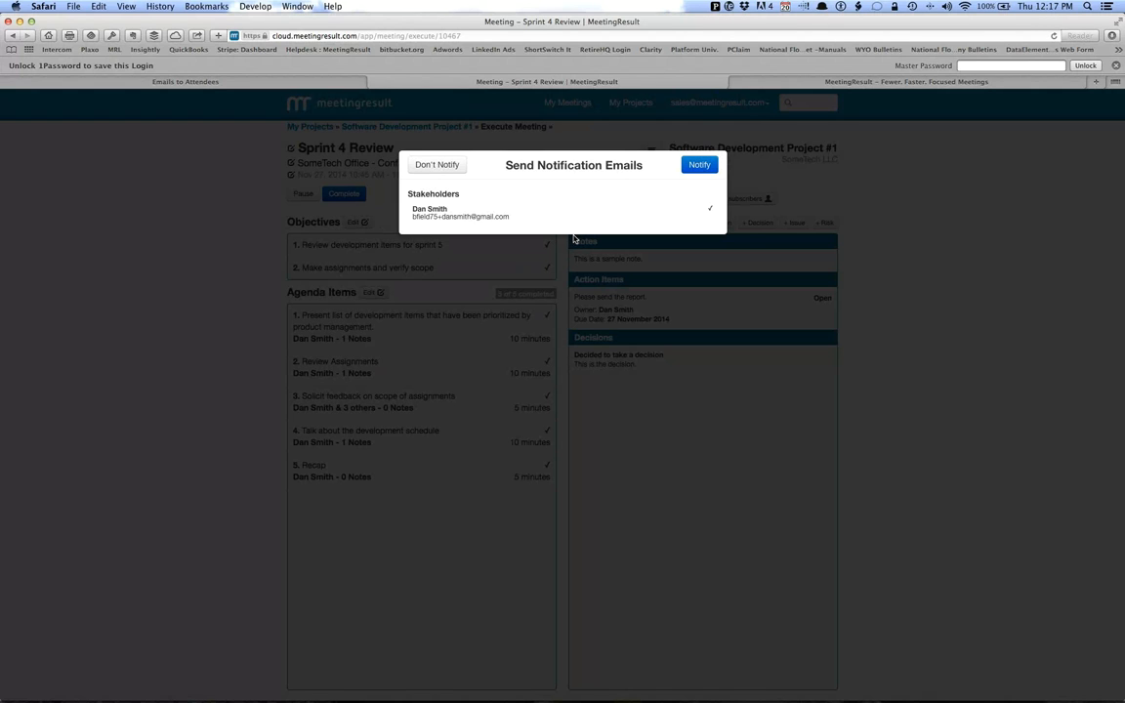
{"action": "left_click", "coordinate": [698, 167]}
{"action": "left_click", "coordinate": [704, 209]}
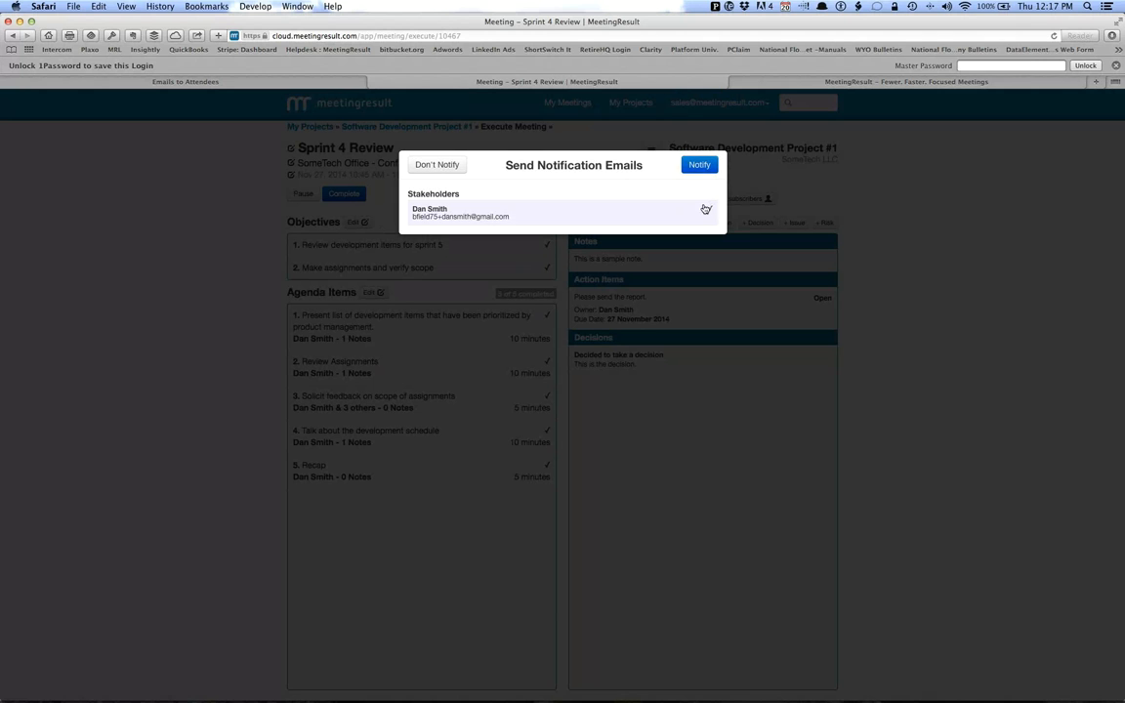
{"action": "left_click", "coordinate": [700, 166]}
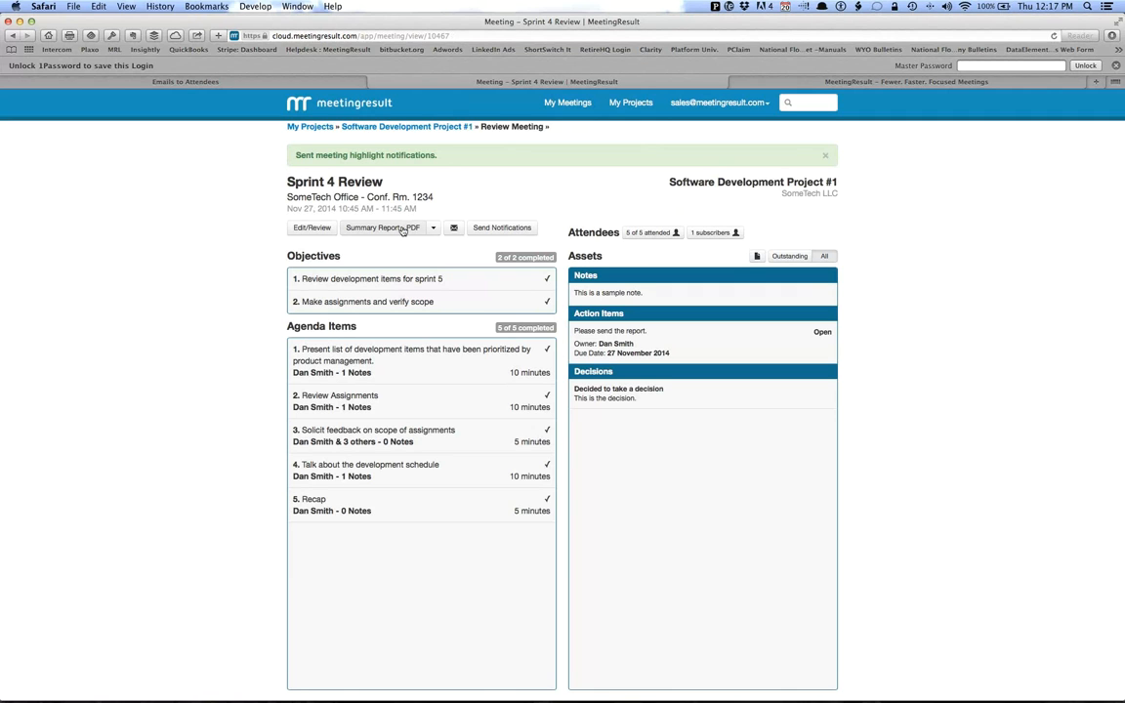
Open the meeting's Summary Report as PDF, read through both pages, and return to the meeting review.
{"action": "left_click", "coordinate": [432, 228]}
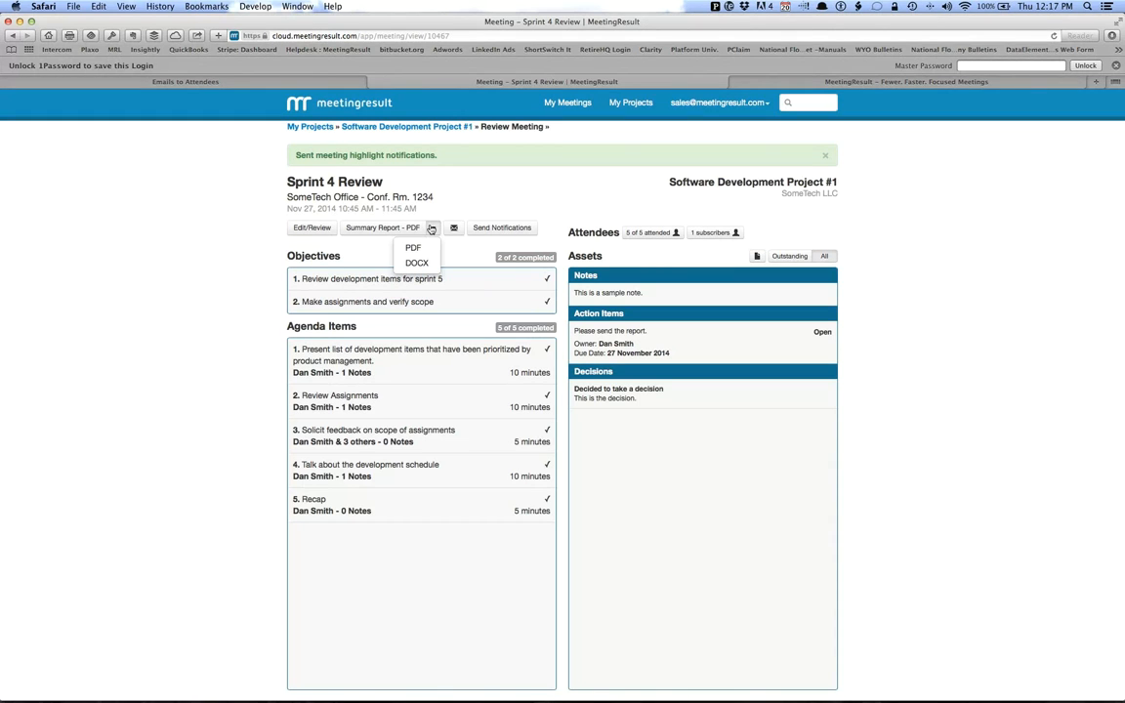
{"action": "left_click", "coordinate": [384, 229]}
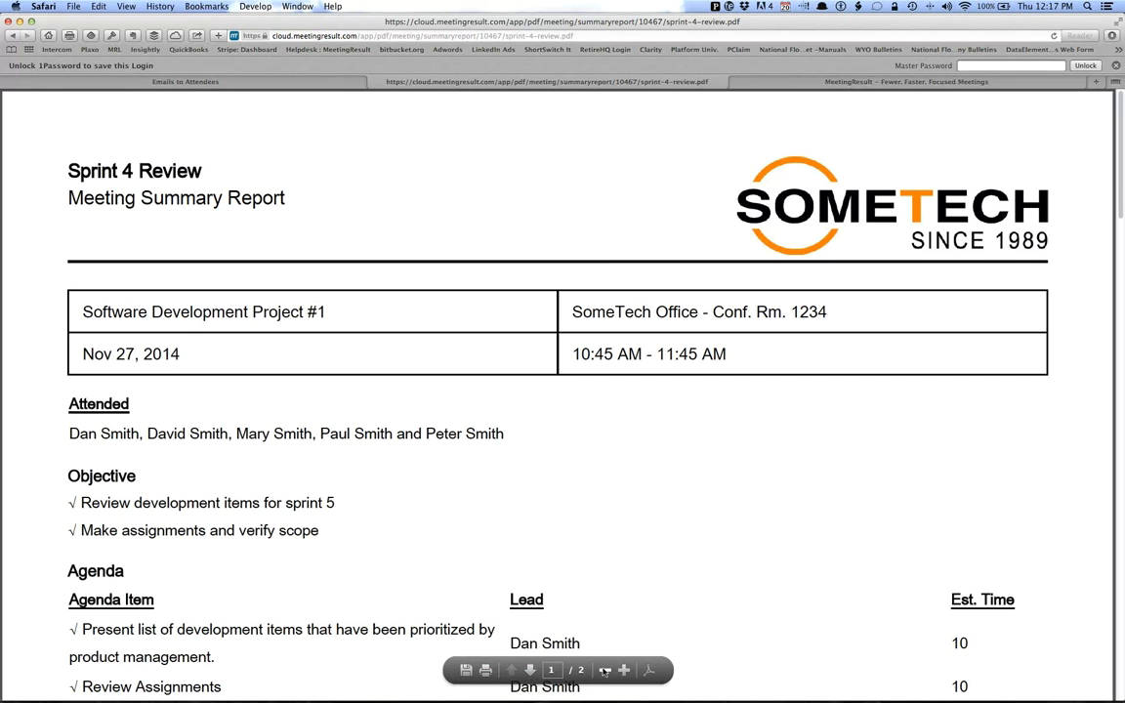
{"action": "left_click", "coordinate": [605, 670]}
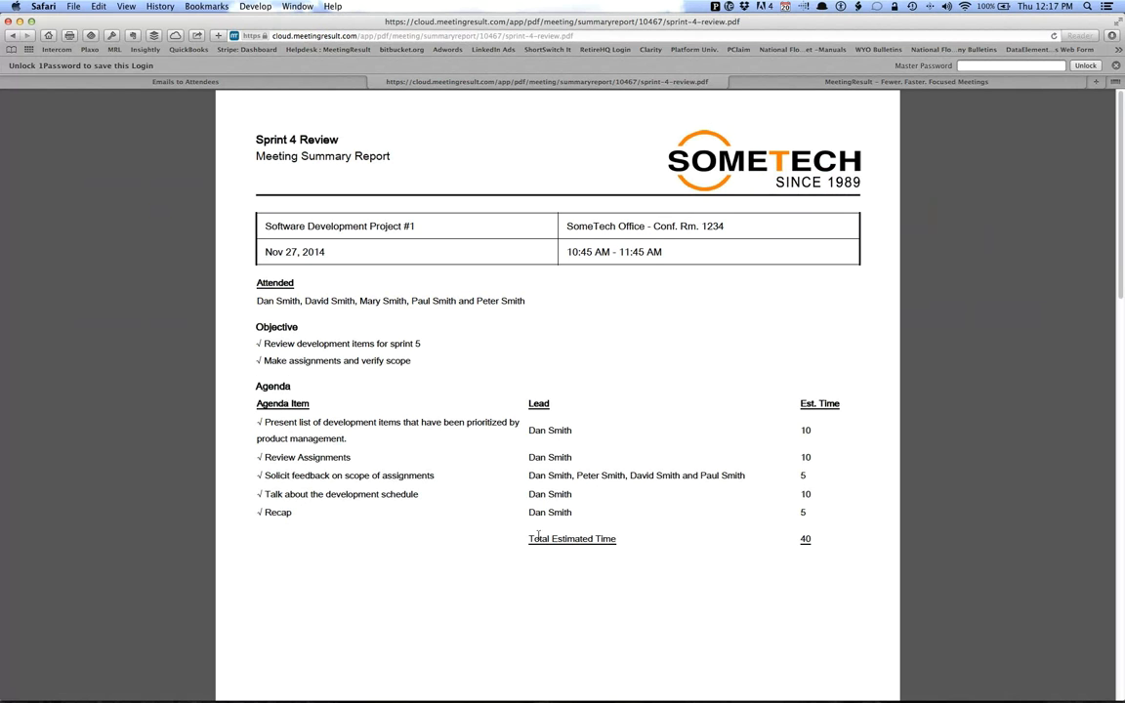
{"action": "scroll", "coordinate": [688, 549], "scroll_direction": "down", "scroll_amount": 10}
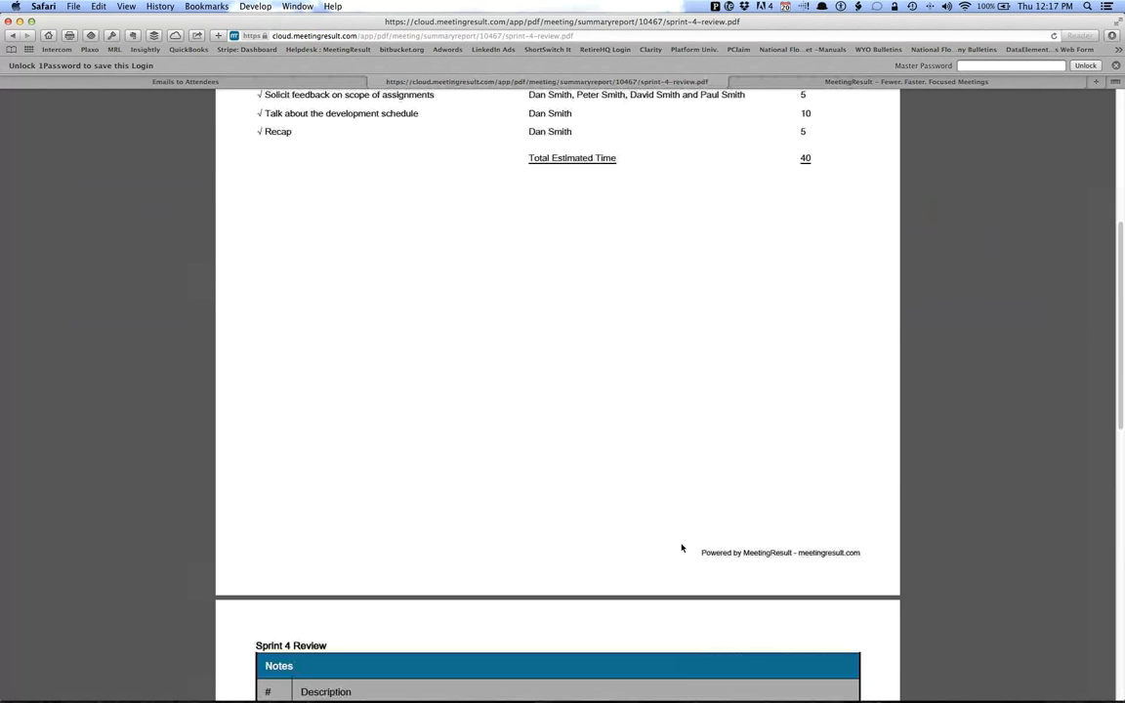
{"action": "scroll", "coordinate": [682, 548], "scroll_direction": "down", "scroll_amount": 4}
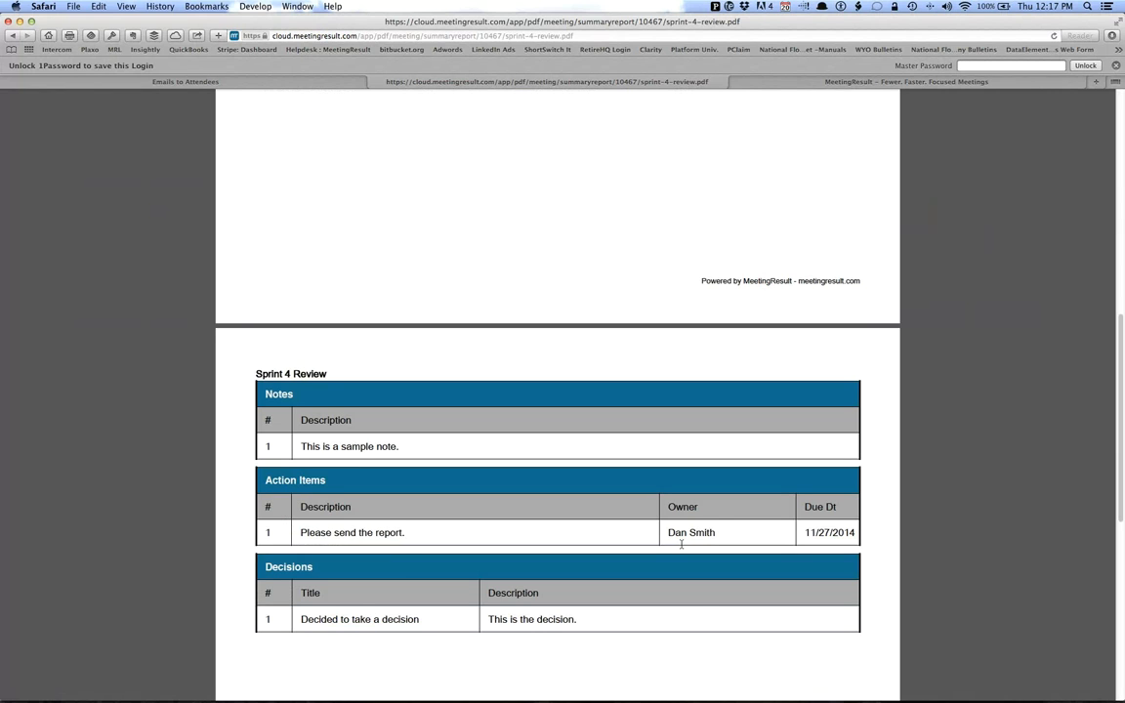
{"action": "scroll", "coordinate": [628, 519], "scroll_direction": "up", "scroll_amount": 15}
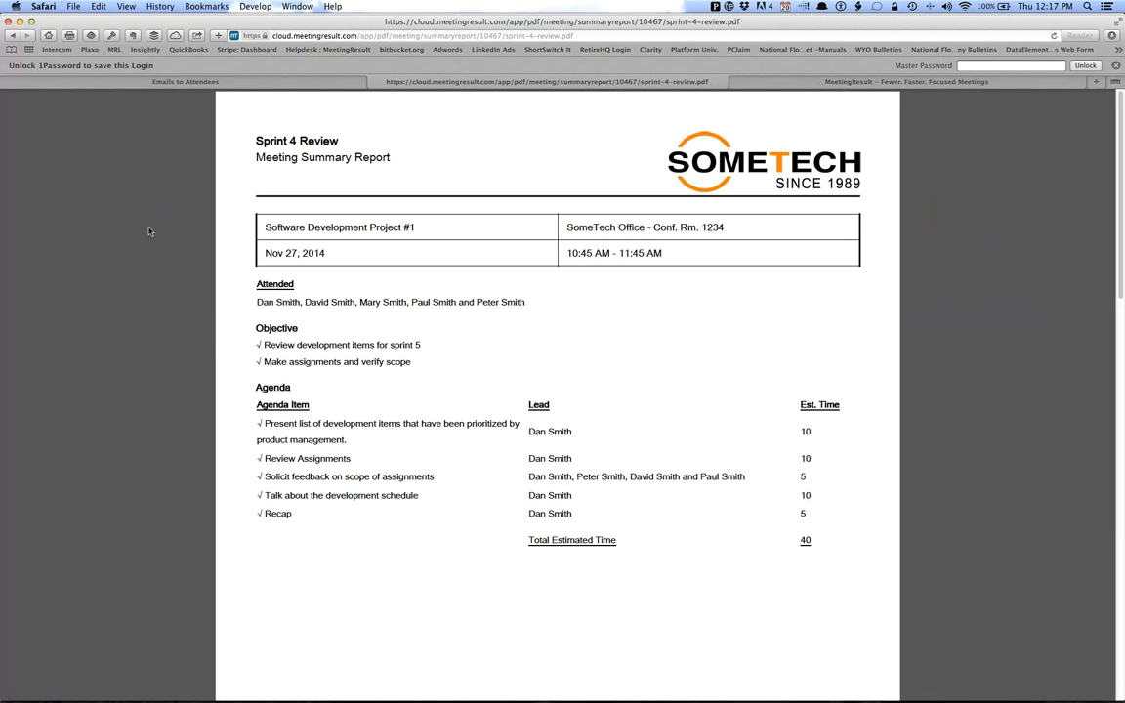
{"action": "left_click", "coordinate": [12, 35]}
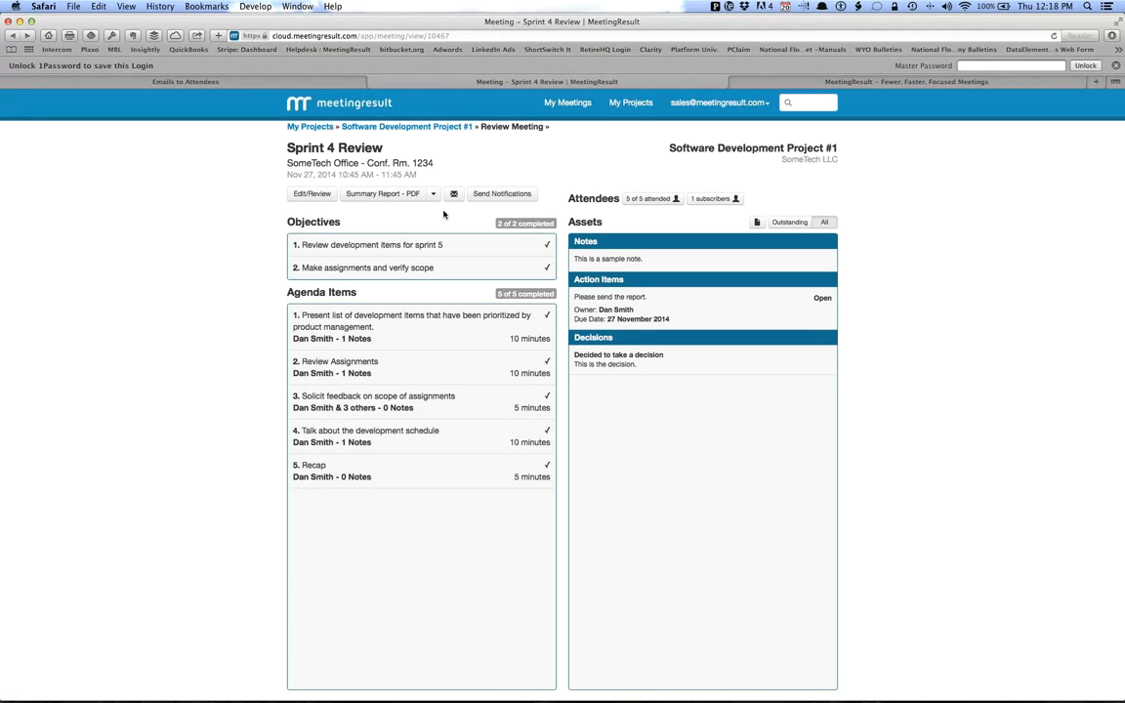
Email the Sprint 4 Review Summary Report link to the attendees and subscriber through Mail, and return to Safari.
{"action": "left_click", "coordinate": [453, 195]}
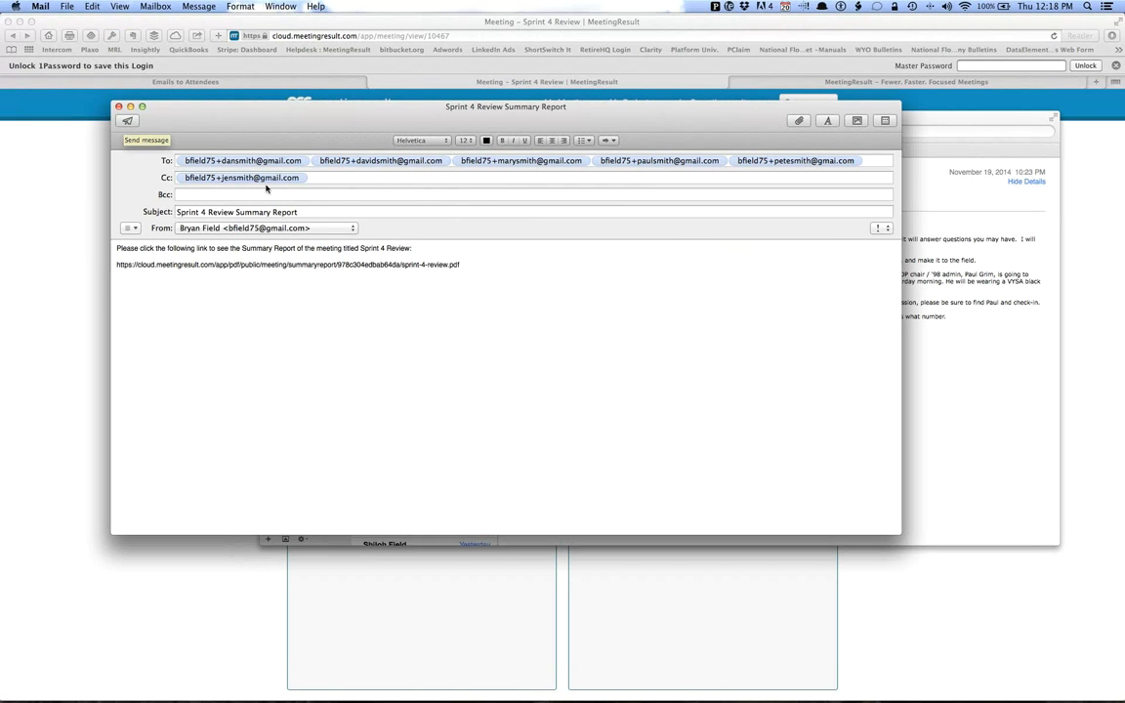
{"action": "left_click", "coordinate": [128, 122]}
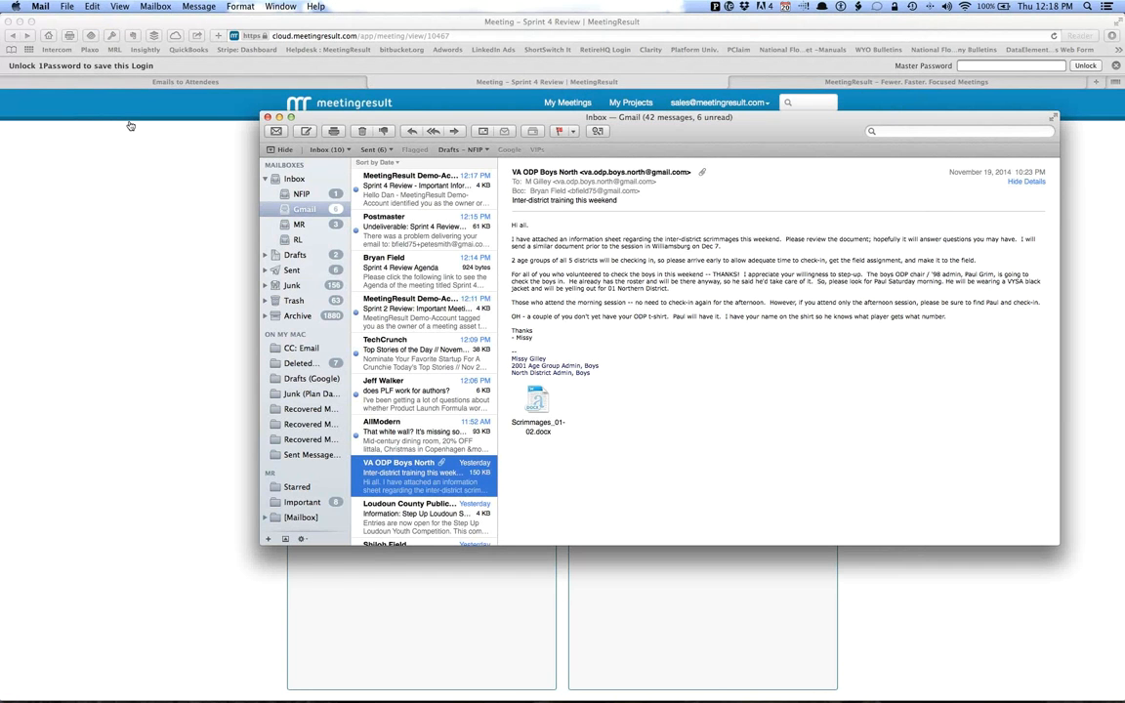
{"action": "left_click", "coordinate": [130, 125]}
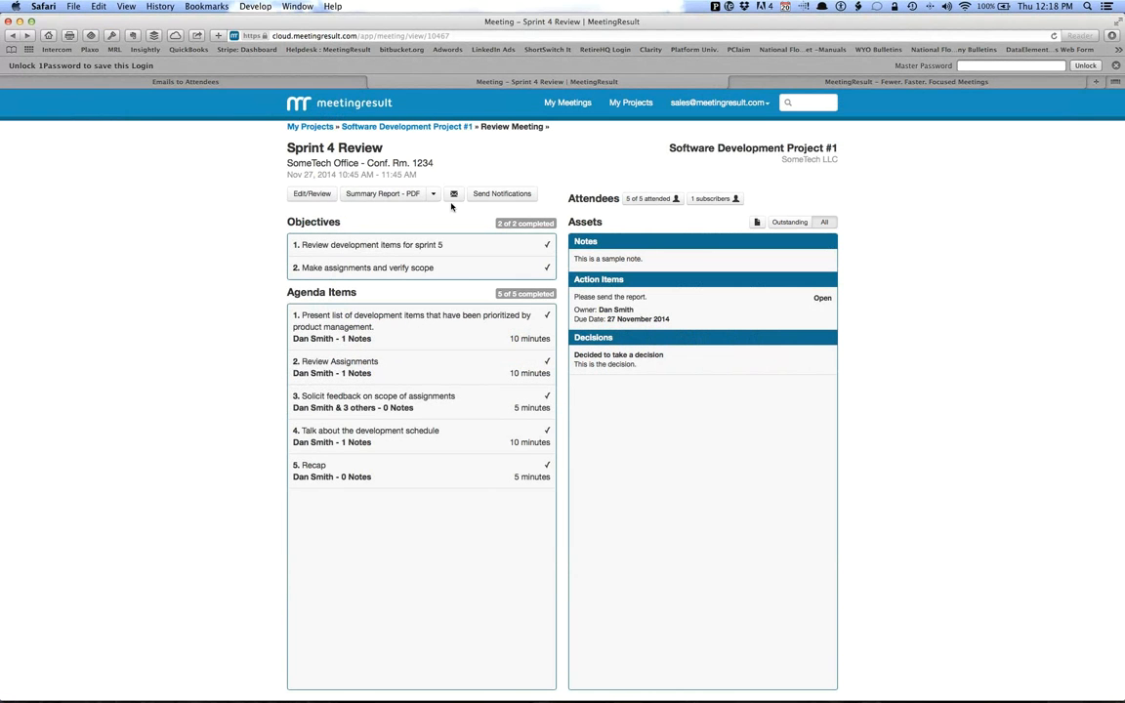
Open the My Projects dashboard, look at "The Solution" slide in the presentation, and return to Safari.
{"action": "left_click", "coordinate": [629, 109]}
{"action": "key", "text": "super+Tab"}
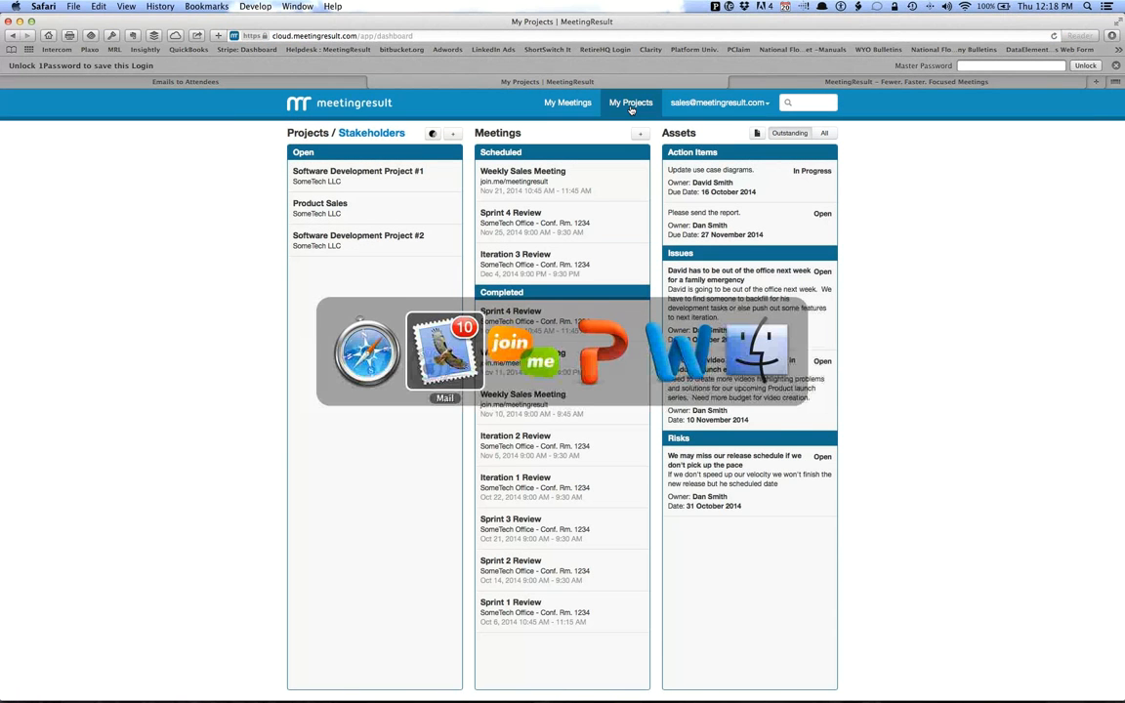
{"action": "key", "text": "super+Tab"}
{"action": "key", "text": "super+Tab"}
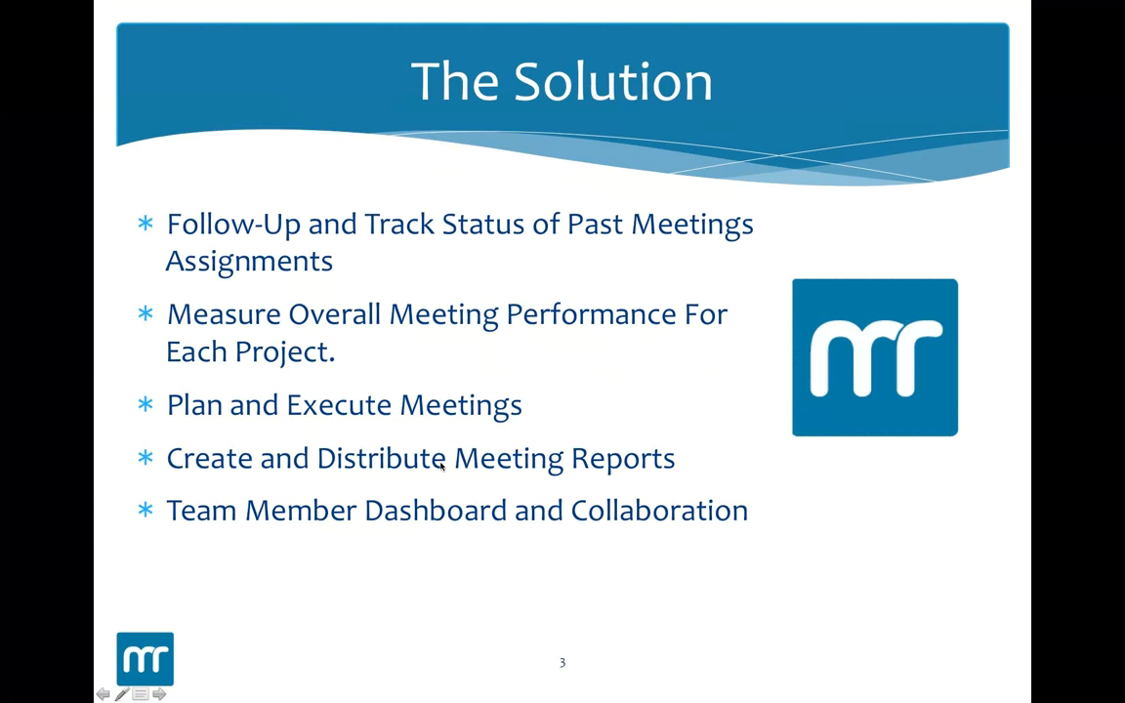
{"action": "key", "text": "super+Tab"}
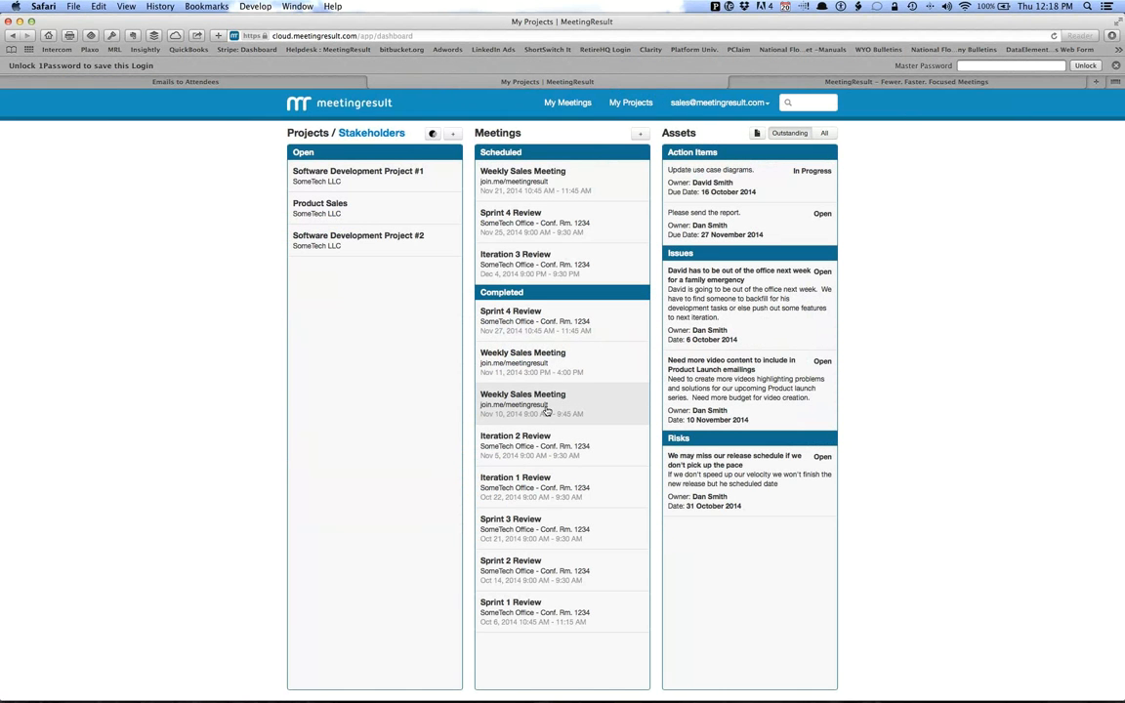
View Software Development Project #1 and its Quality Assurance Lead's stakeholder page, and return to the dashboard.
{"action": "left_click", "coordinate": [371, 168]}
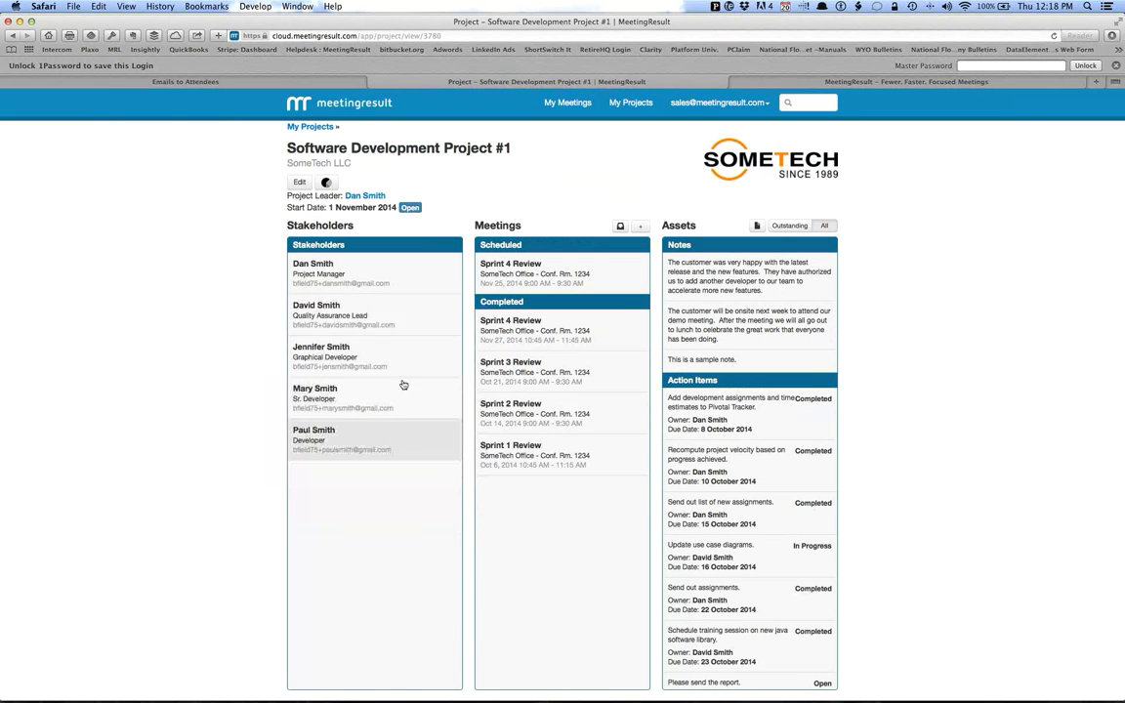
{"action": "left_click", "coordinate": [315, 313]}
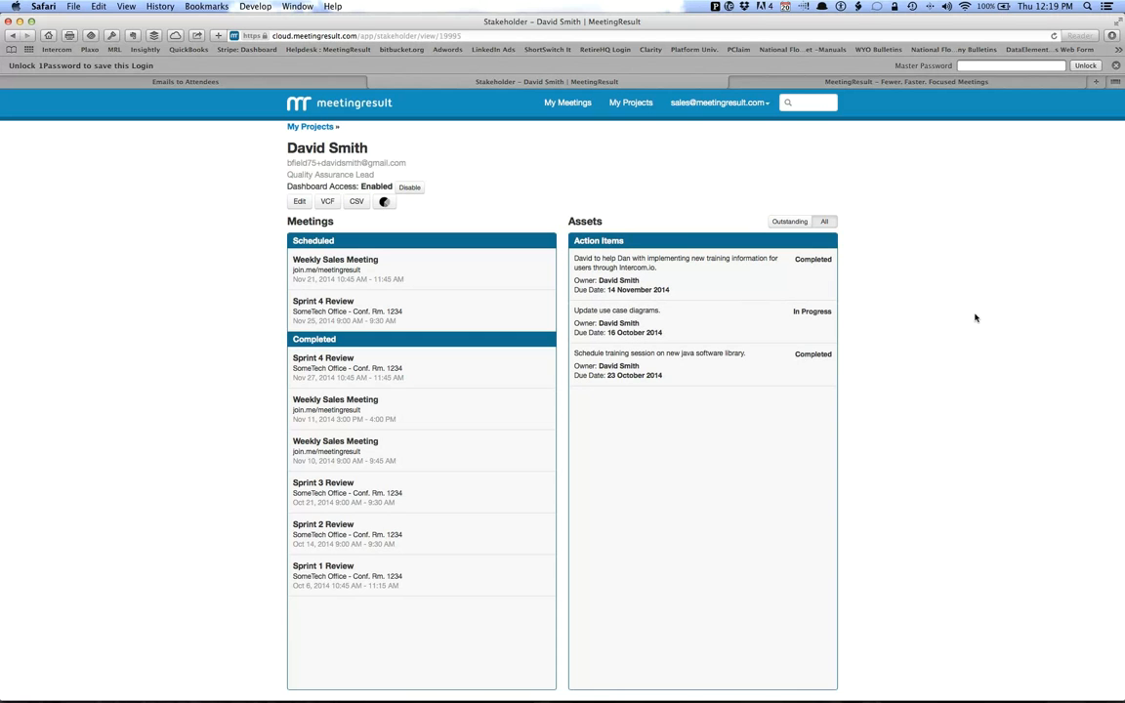
{"action": "left_click", "coordinate": [564, 104]}
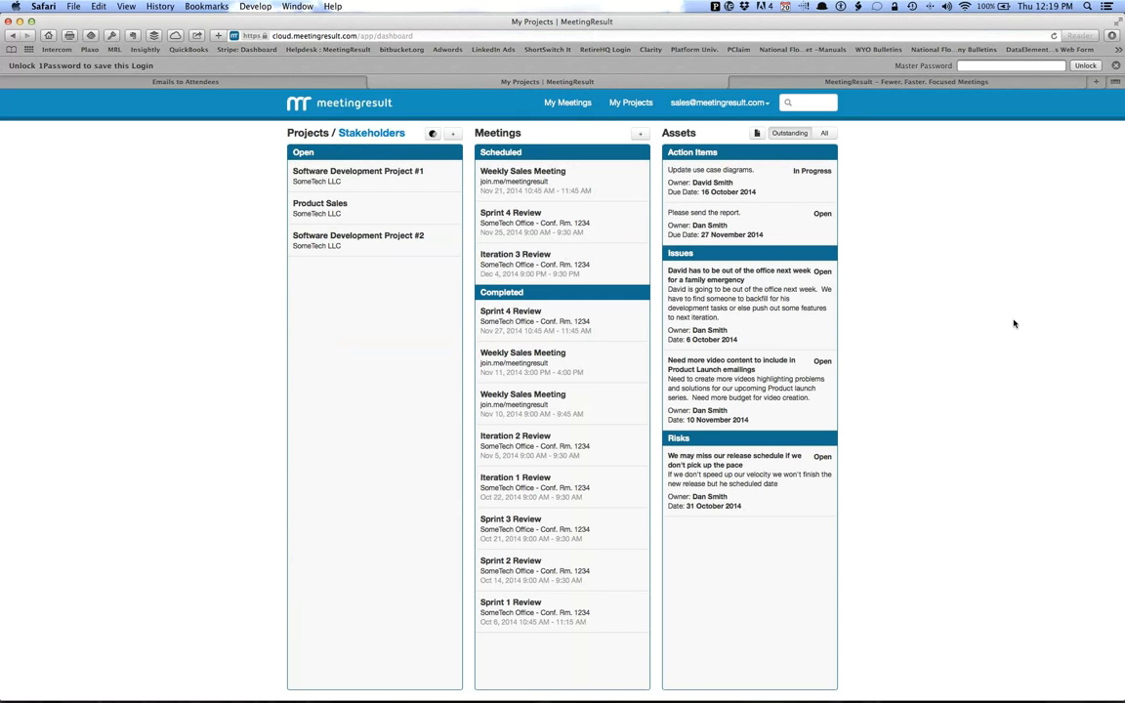
Look at the dashboard's search field, the stakeholder list and the Stakeholder Import page, and return to My Projects.
{"action": "left_click", "coordinate": [811, 106]}
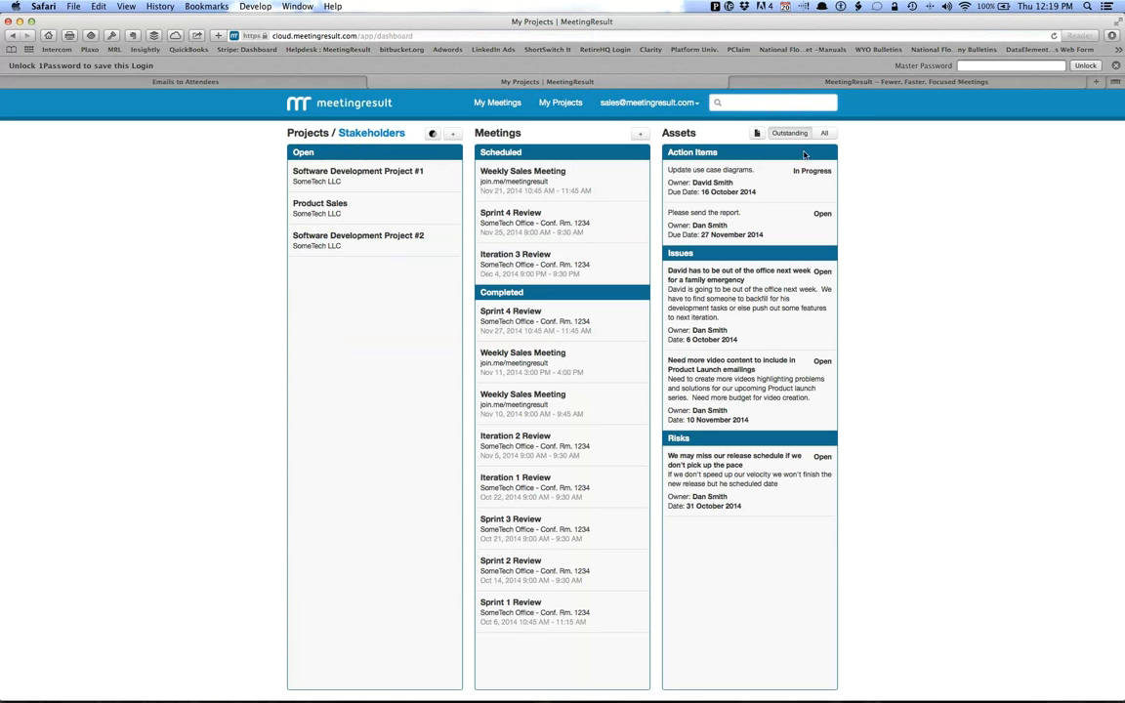
{"action": "left_click", "coordinate": [371, 134]}
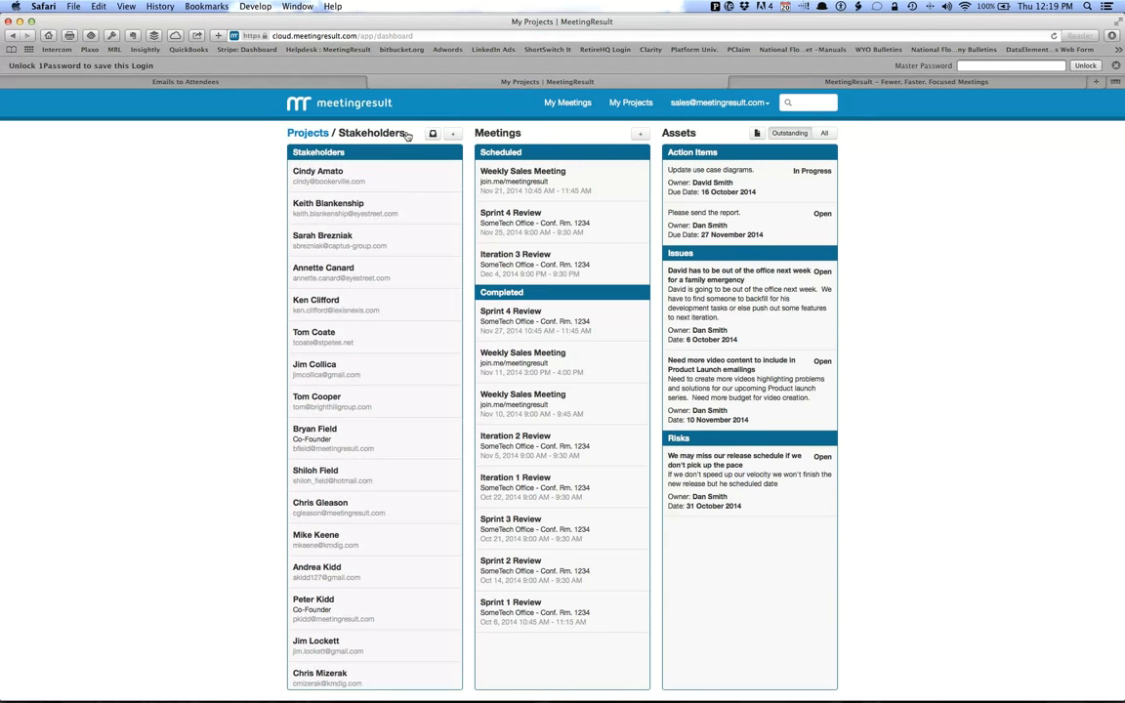
{"action": "left_click", "coordinate": [433, 133]}
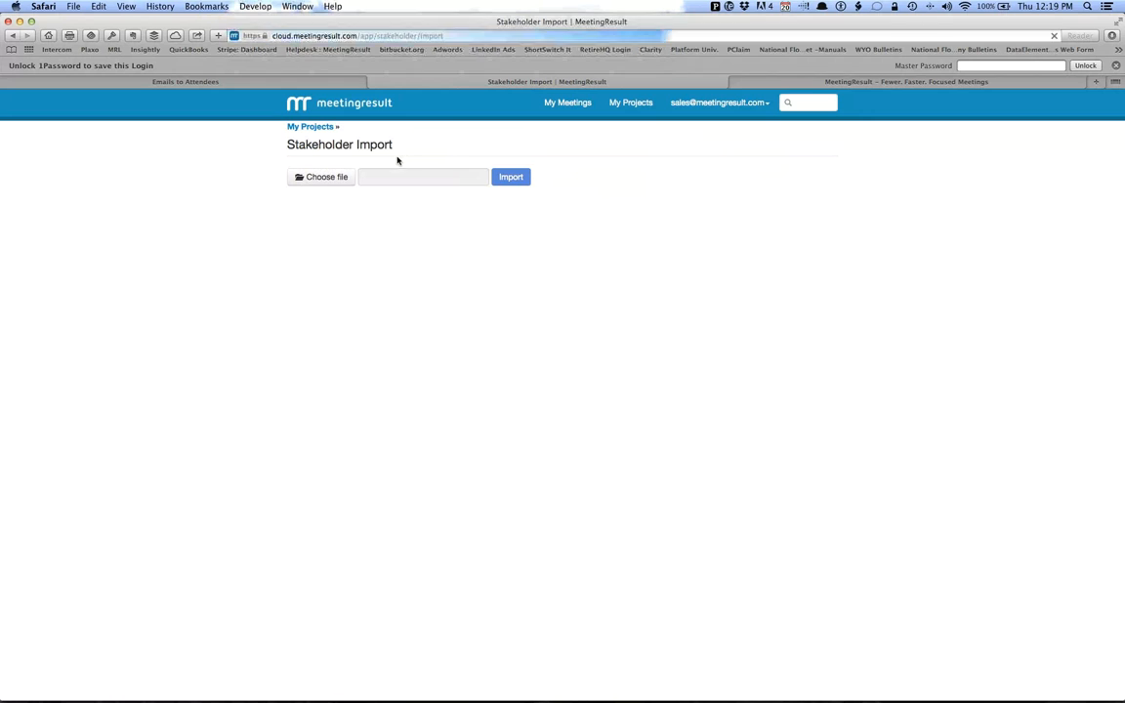
{"action": "left_click", "coordinate": [317, 129]}
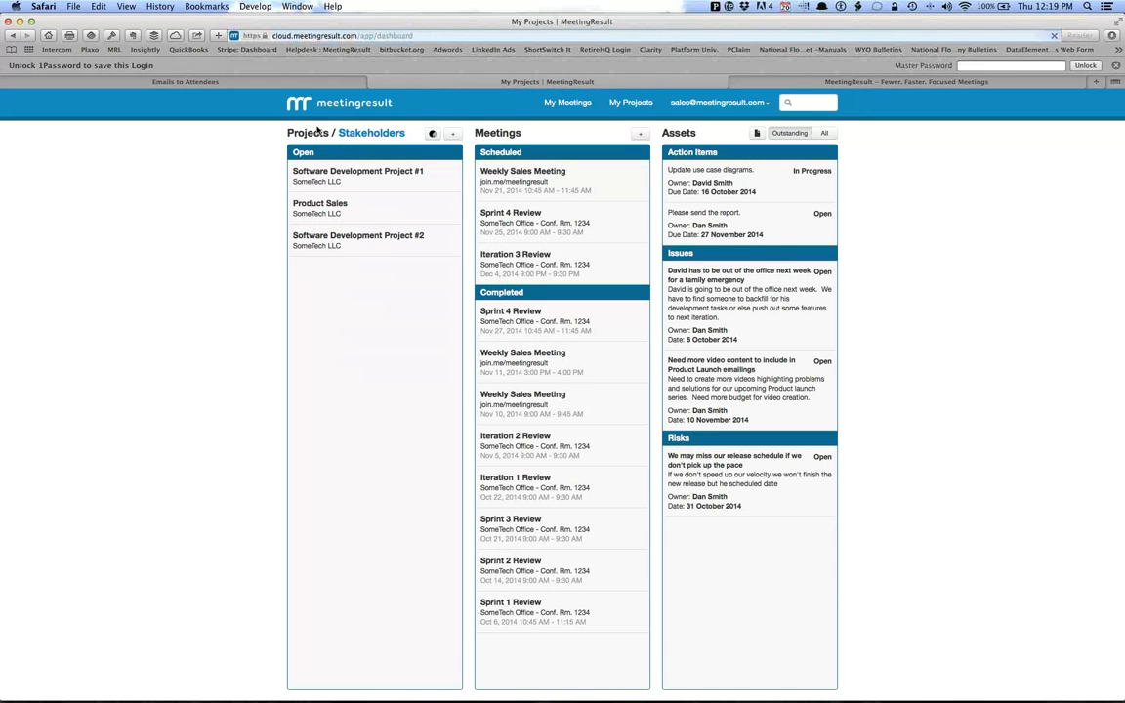